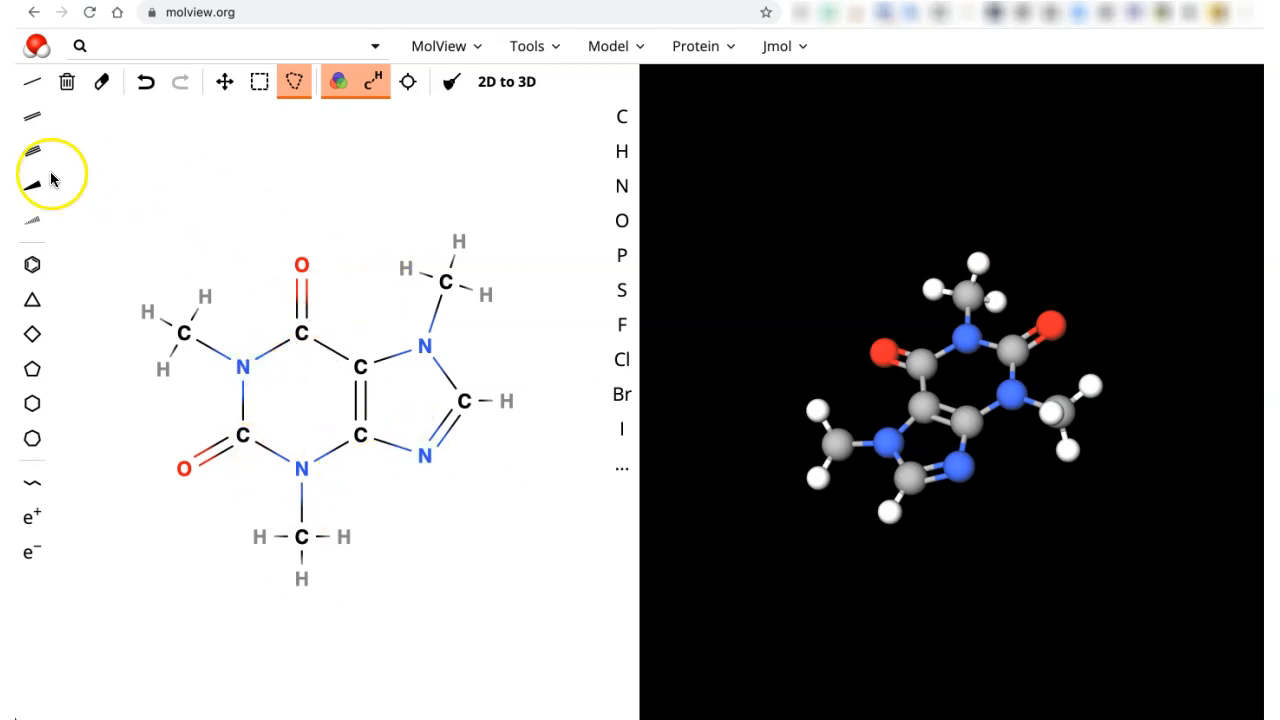
- Clear the caffeine sketch and place two unconnected carbon atoms side by side on the canvas
{"action": "left_click", "coordinate": [67, 85]}
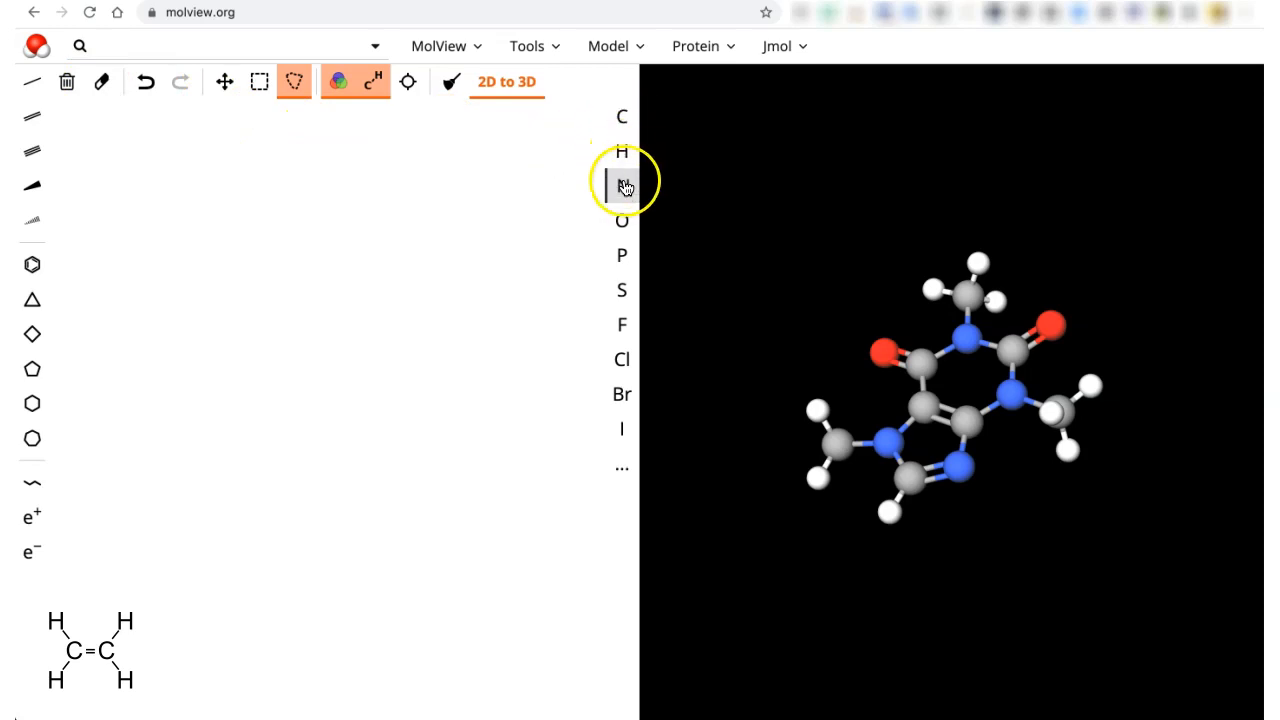
{"action": "left_click", "coordinate": [622, 117]}
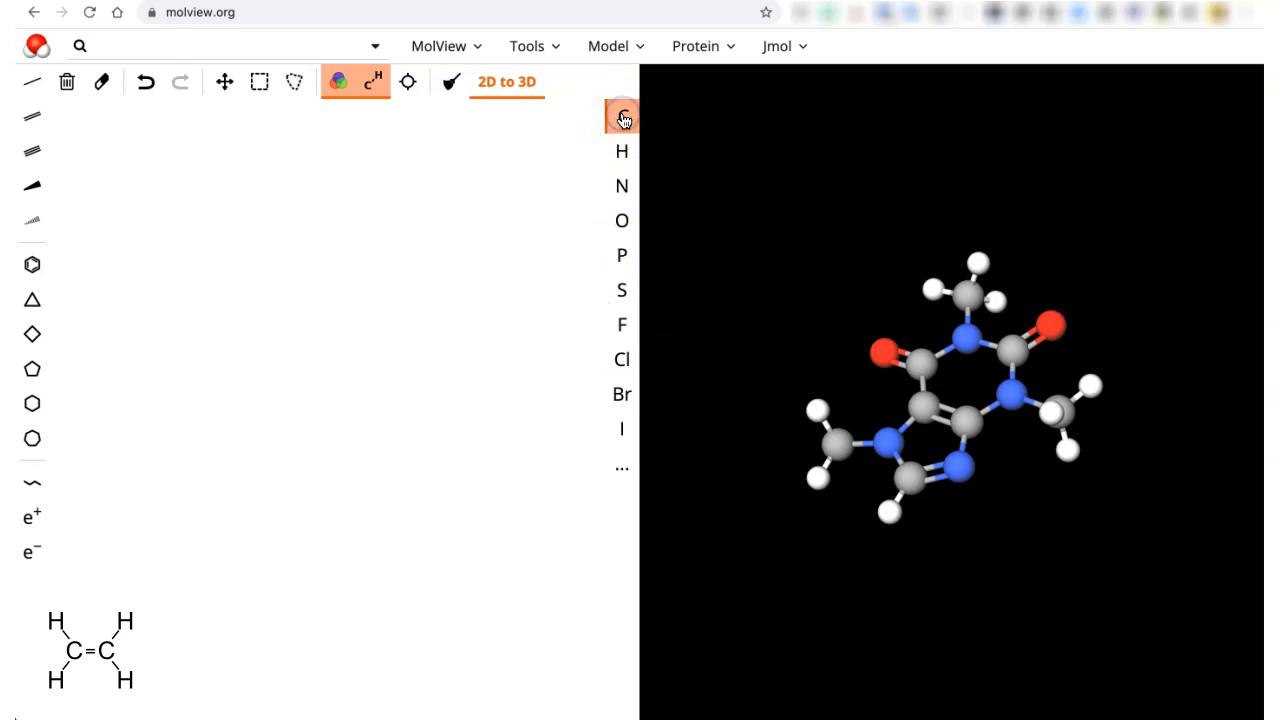
{"action": "left_click", "coordinate": [240, 345]}
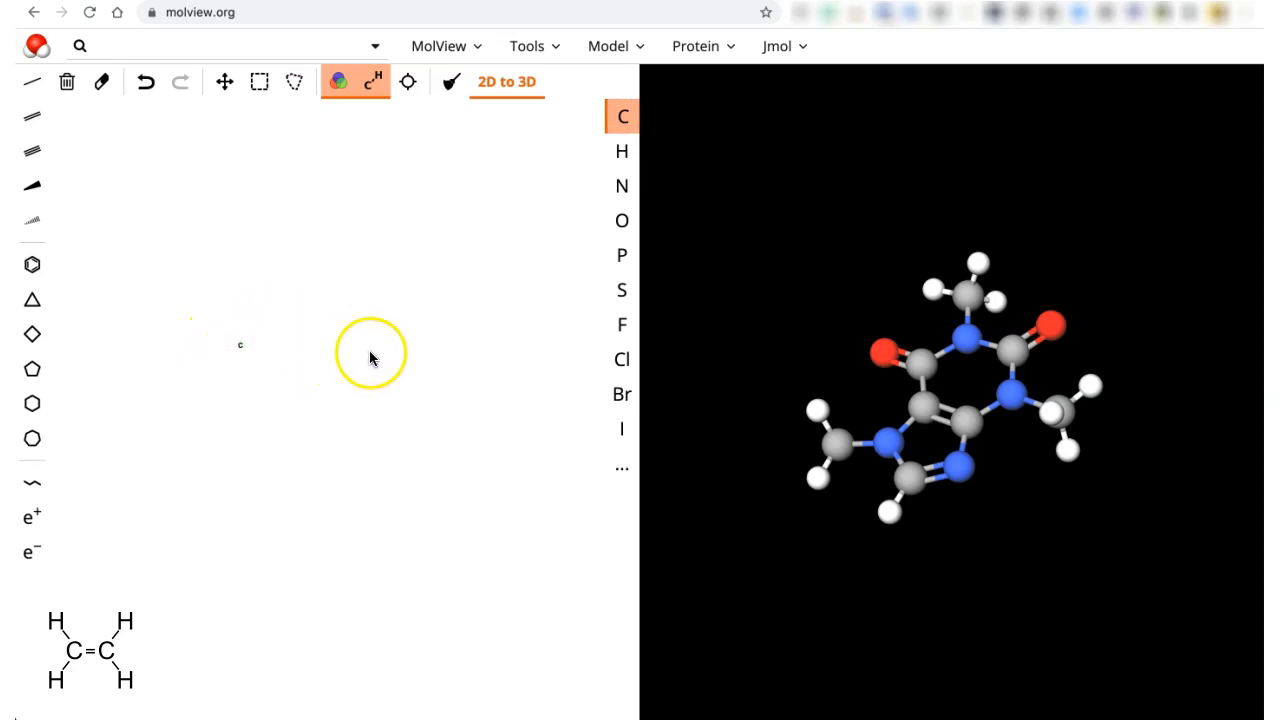
{"action": "left_click", "coordinate": [333, 342]}
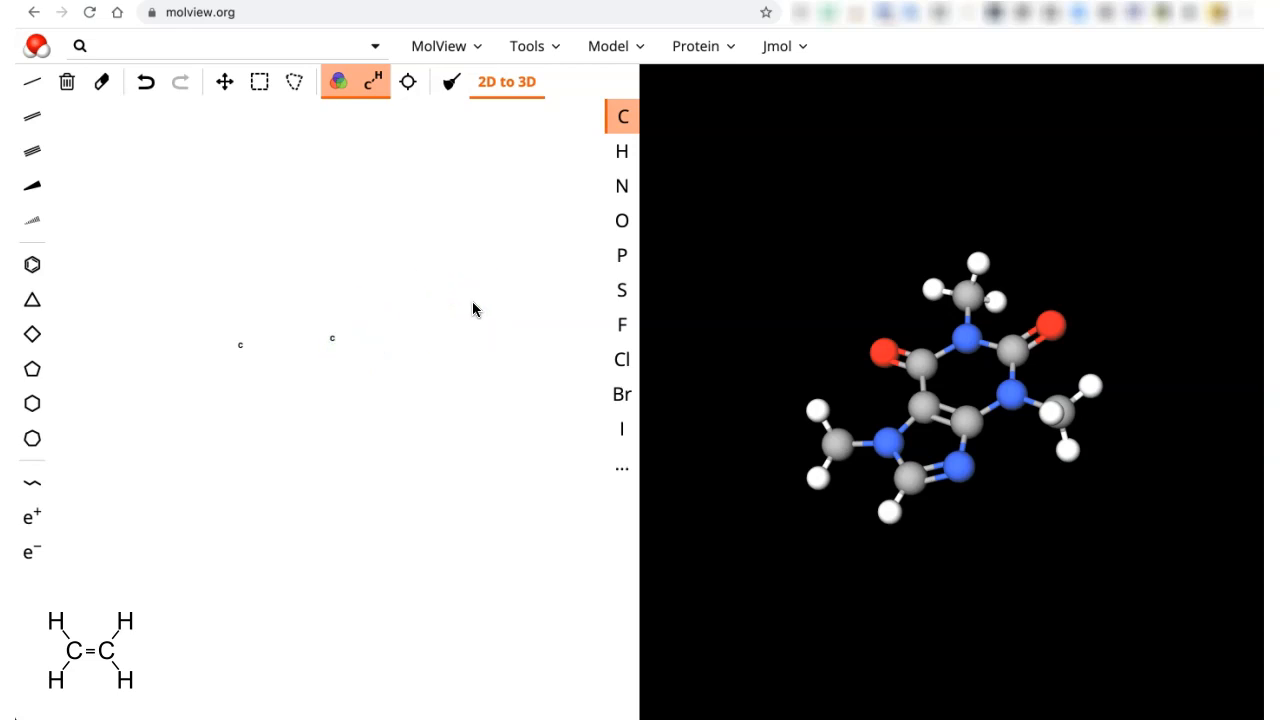
- Bond the two carbons, then upgrade the bond to a C=C double bond
{"action": "left_click", "coordinate": [33, 86]}
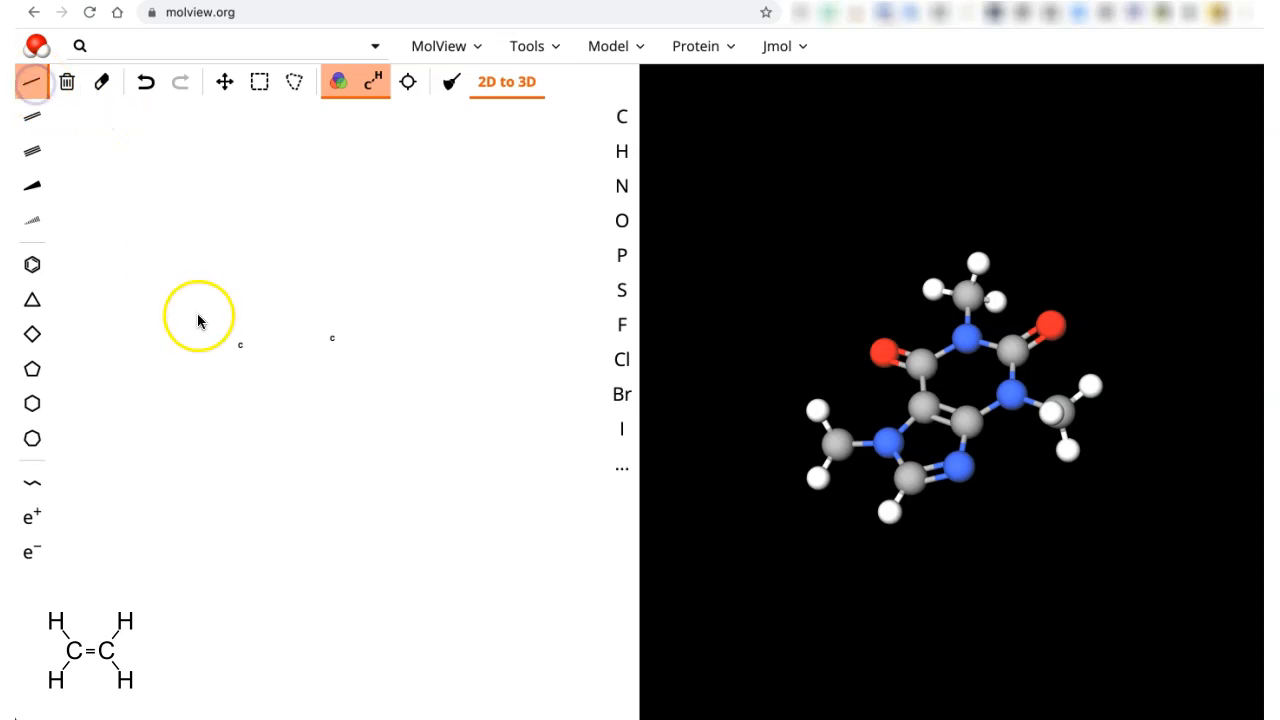
{"action": "left_click_drag", "start_coordinate": [241, 348], "coordinate": [333, 340]}
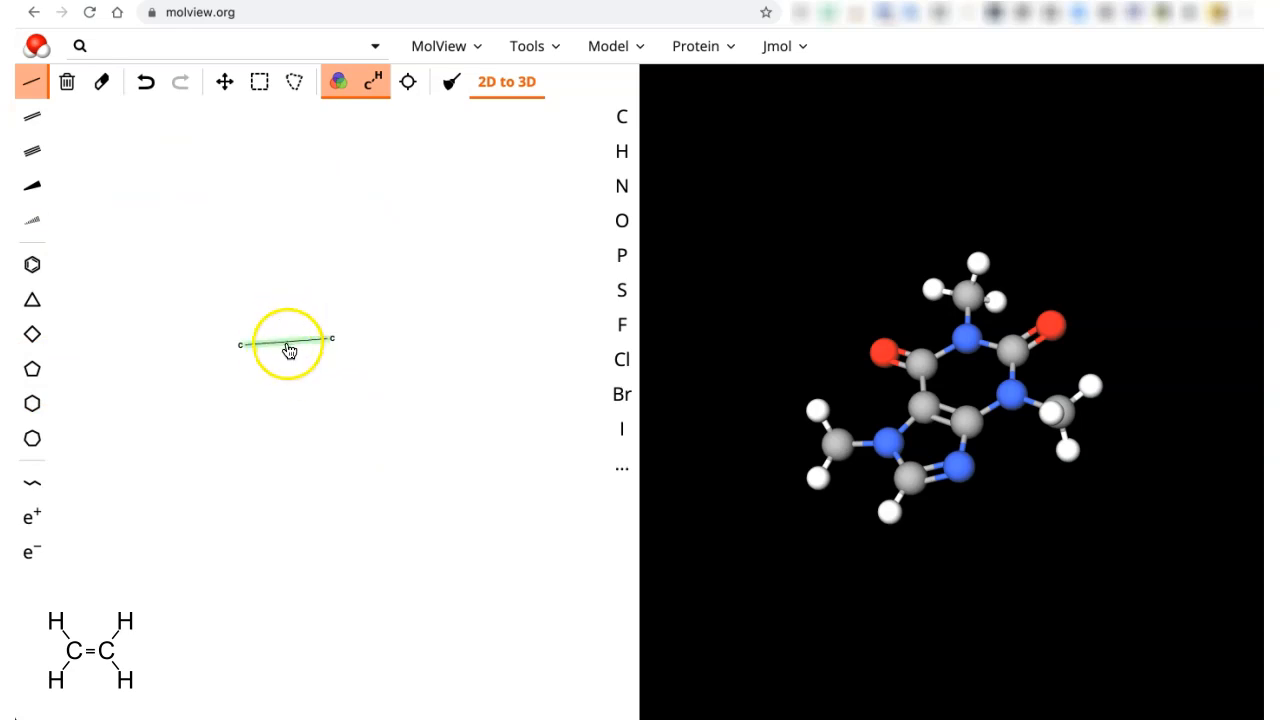
{"action": "left_click", "coordinate": [31, 119]}
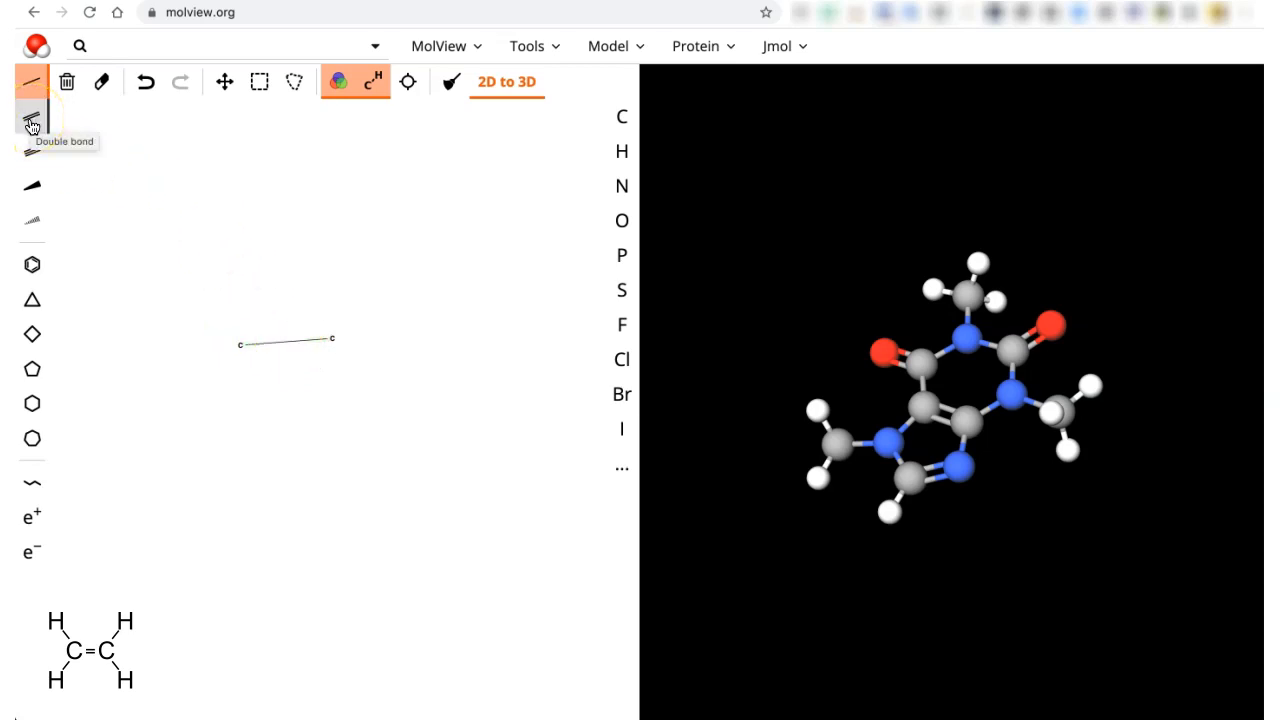
{"action": "left_click", "coordinate": [31, 121]}
{"action": "left_click", "coordinate": [277, 345]}
{"action": "left_click", "coordinate": [269, 241]}
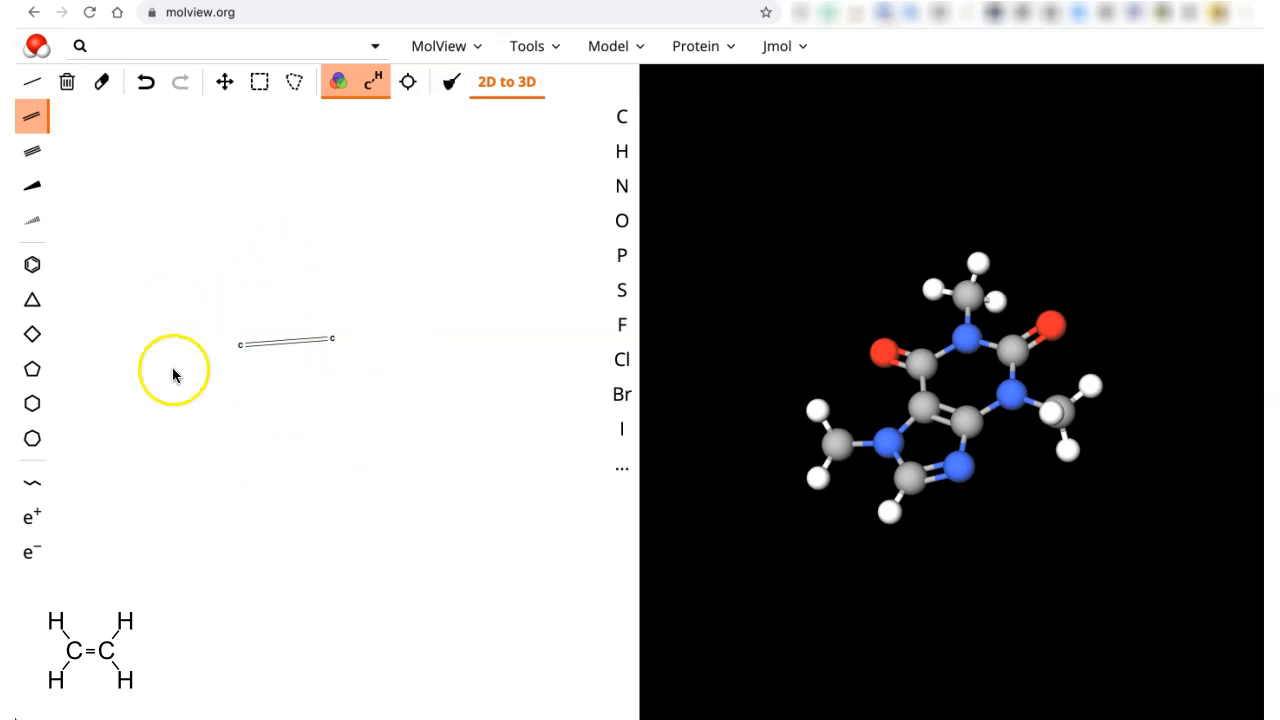
- Centre and enlarge the C=C drawing, pulling both carbons inward to shorten the bond
{"action": "left_click", "coordinate": [411, 86]}
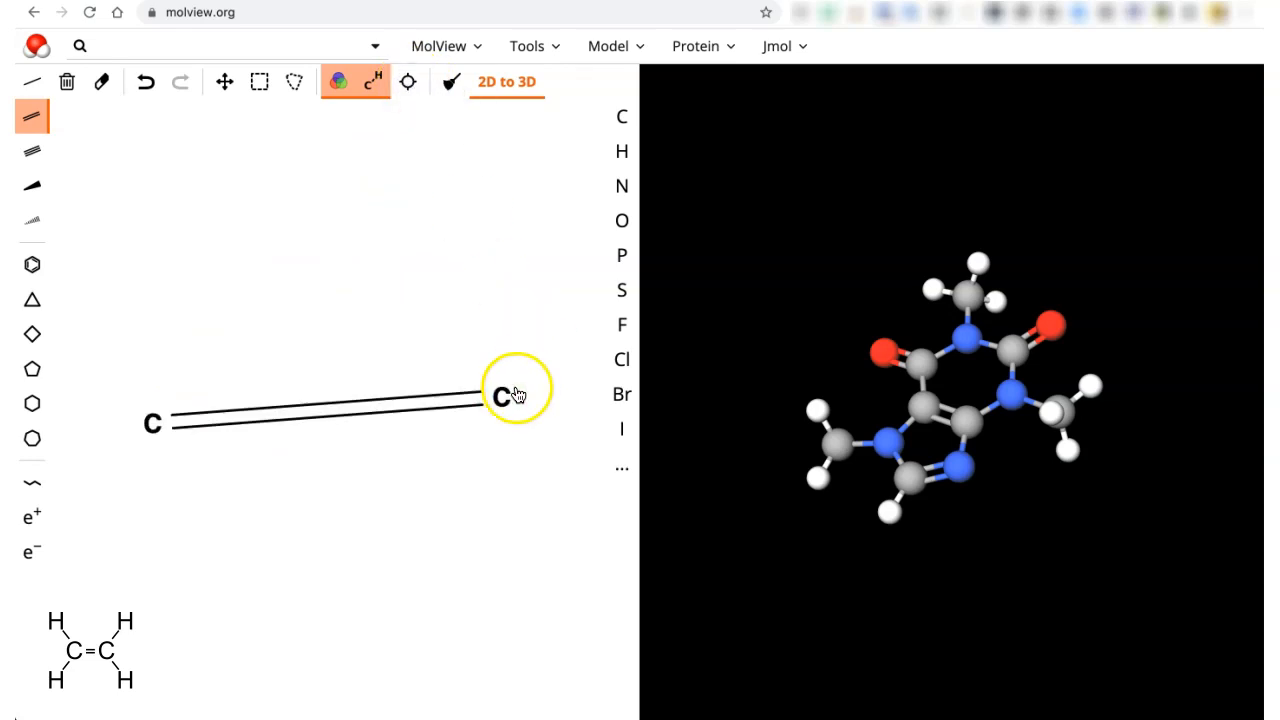
{"action": "left_click", "coordinate": [224, 88]}
{"action": "left_click_drag", "start_coordinate": [502, 400], "coordinate": [376, 421]}
{"action": "left_click_drag", "start_coordinate": [154, 423], "coordinate": [426, 480]}
- Shift the whole molecule slightly right and set hydrogen as the atom to place
{"action": "left_click", "coordinate": [259, 82]}
{"action": "left_click_drag", "start_coordinate": [367, 414], "coordinate": [439, 380]}
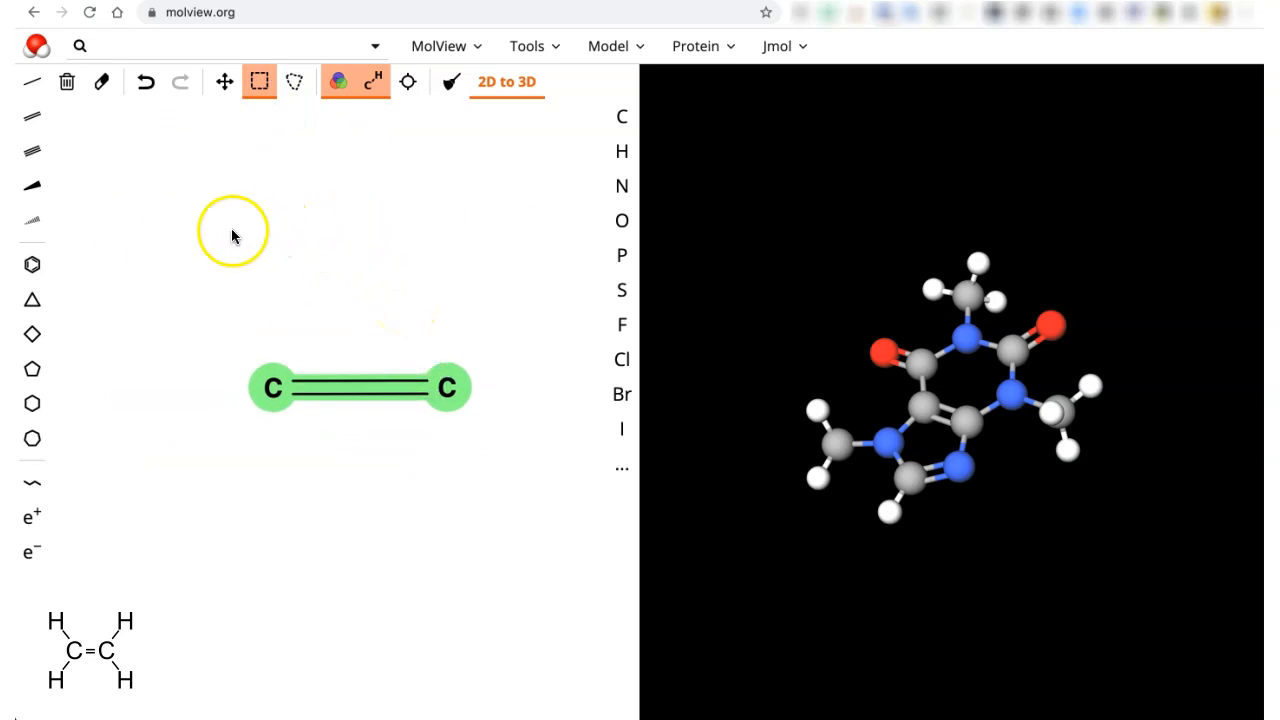
{"action": "left_click", "coordinate": [325, 288]}
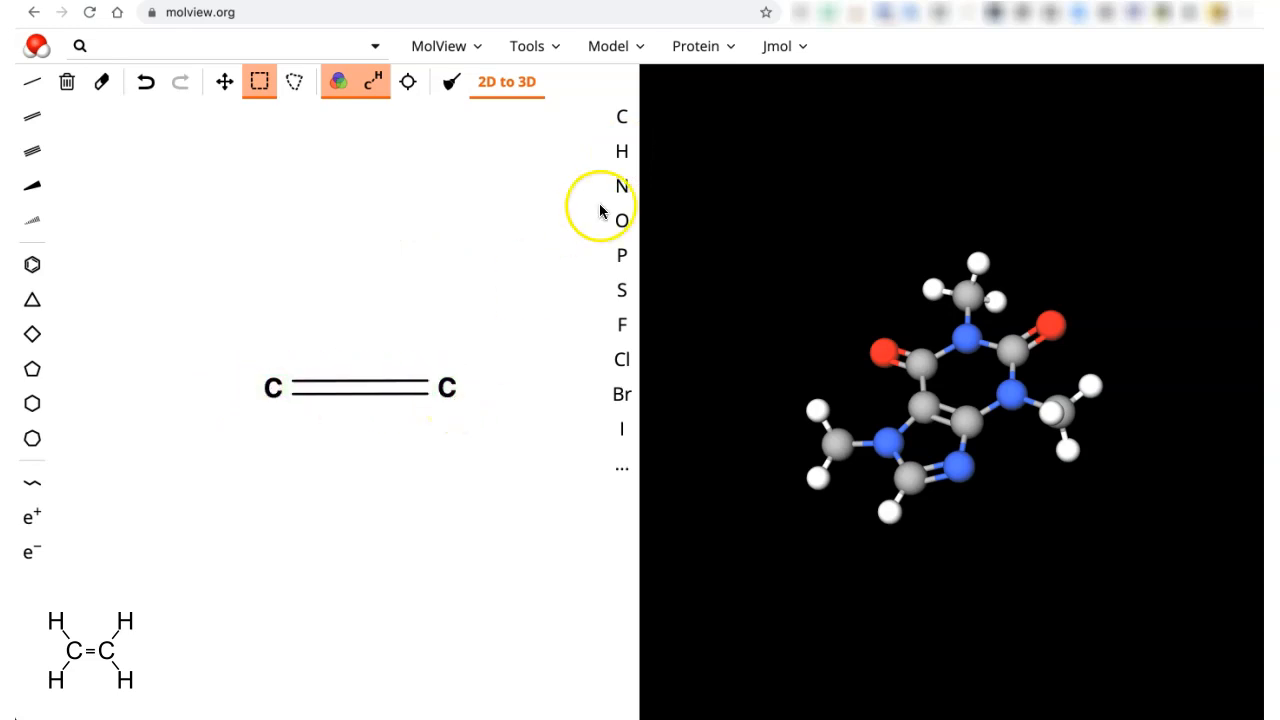
{"action": "left_click", "coordinate": [623, 154]}
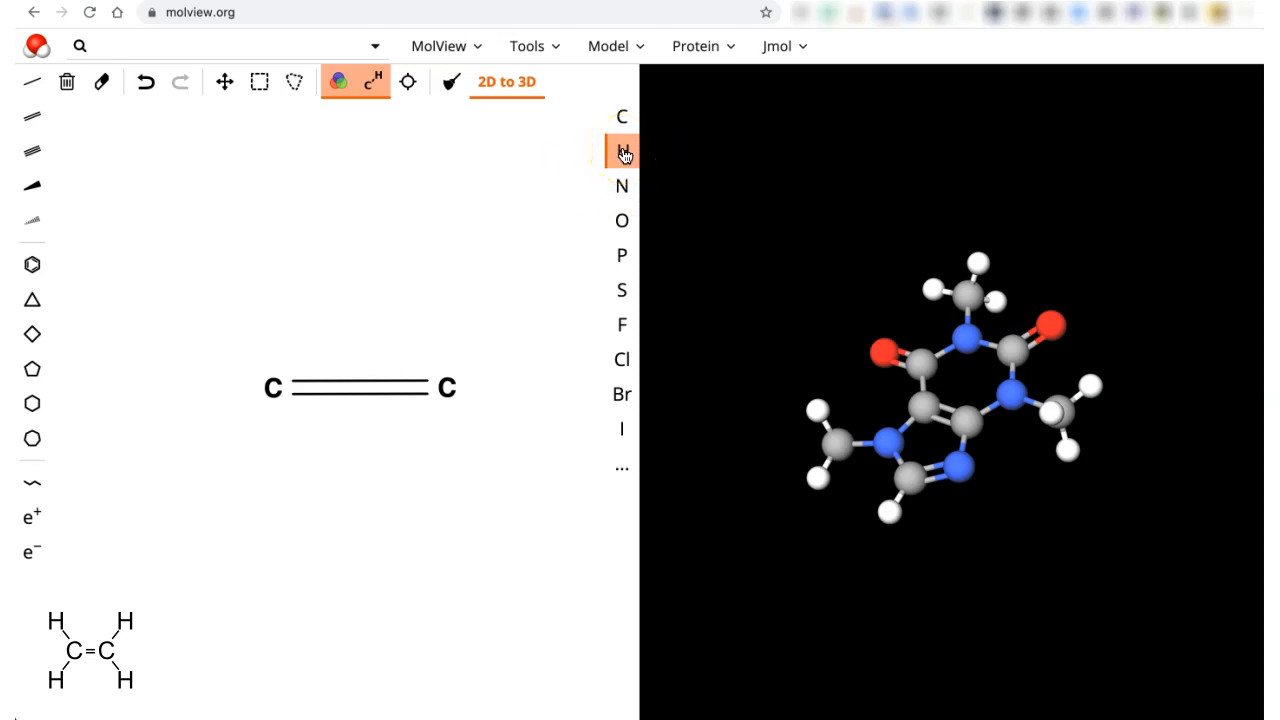
- Attach two hydrogens to each carbon, completing the H2C=CH2 structure
{"action": "left_click", "coordinate": [451, 380]}
{"action": "left_click_drag", "start_coordinate": [451, 380], "coordinate": [469, 346]}
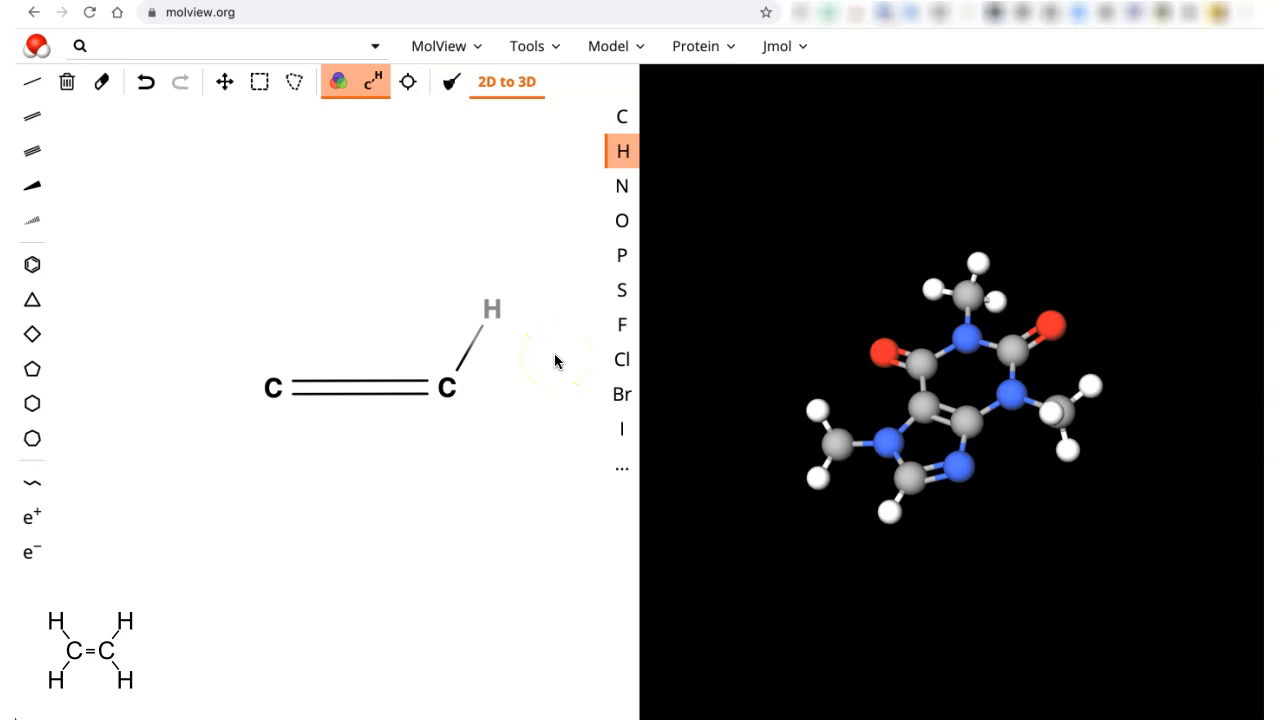
{"action": "left_click_drag", "start_coordinate": [452, 396], "coordinate": [489, 466]}
{"action": "left_click_drag", "start_coordinate": [271, 390], "coordinate": [201, 462]}
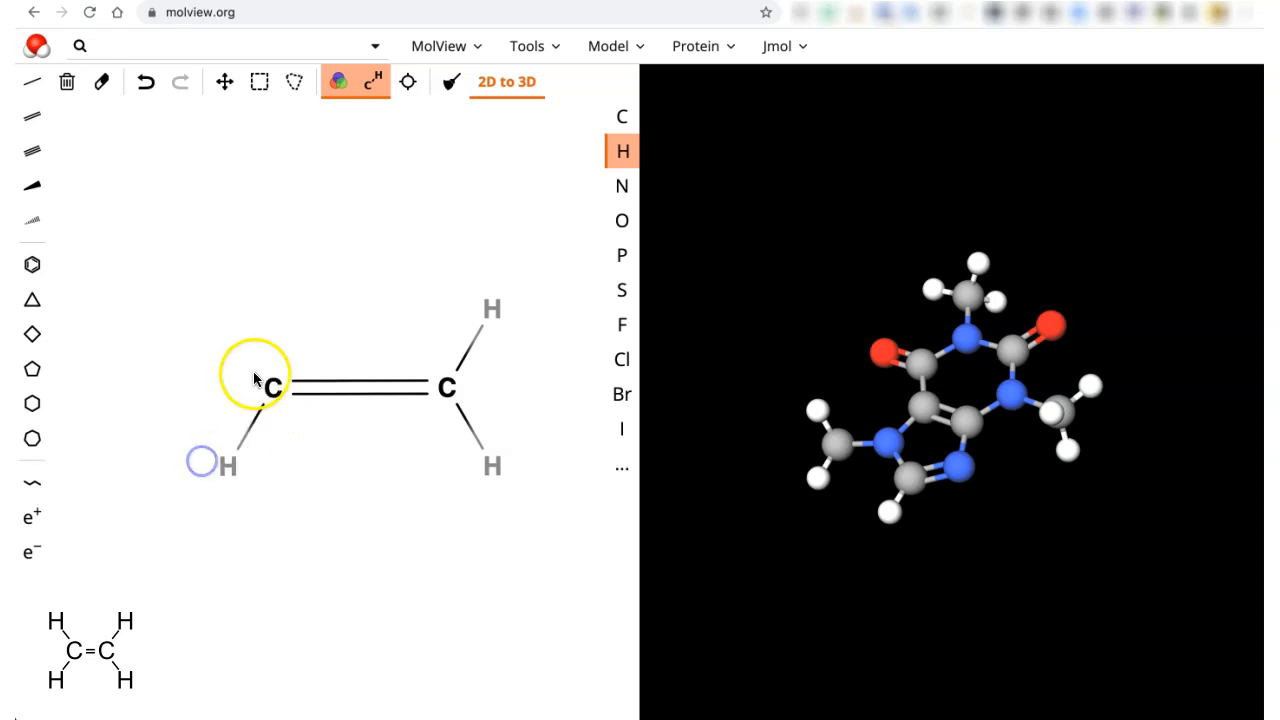
{"action": "left_click_drag", "start_coordinate": [271, 384], "coordinate": [243, 323]}
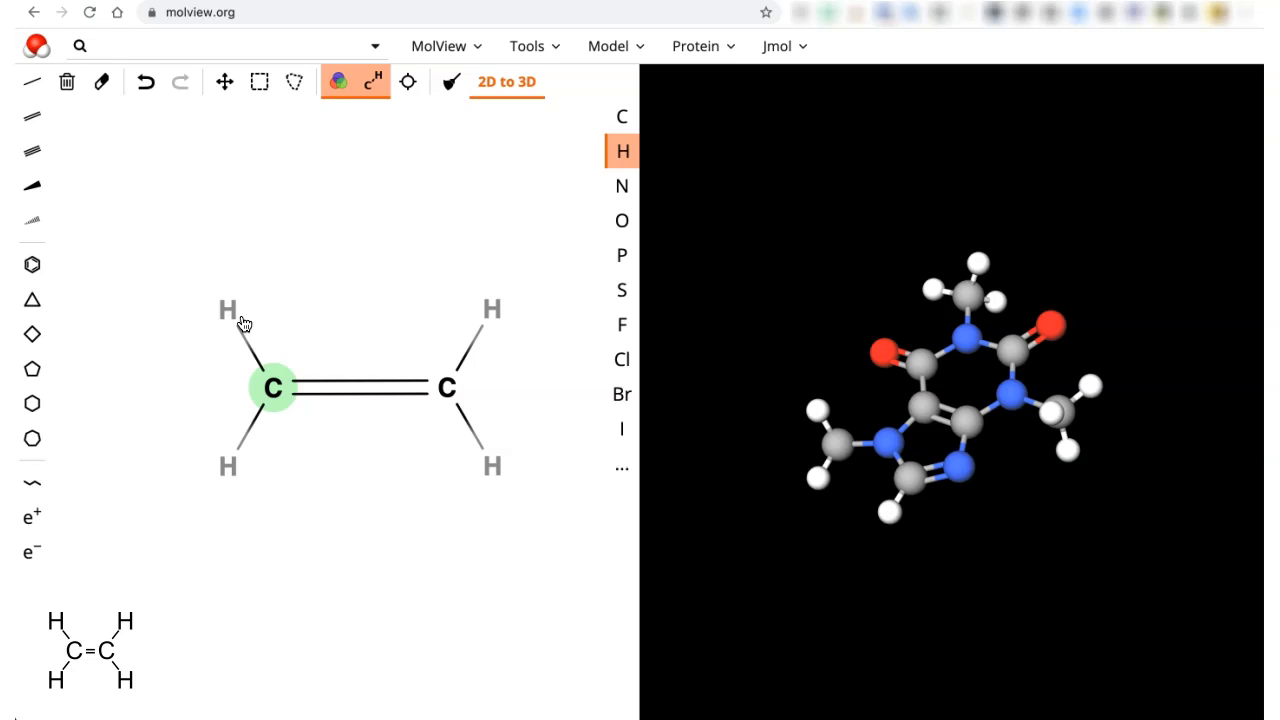
- Briefly change the upper-right hydrogen to oxygen, then restore it to hydrogen
{"action": "left_click", "coordinate": [623, 226]}
{"action": "left_click", "coordinate": [495, 308]}
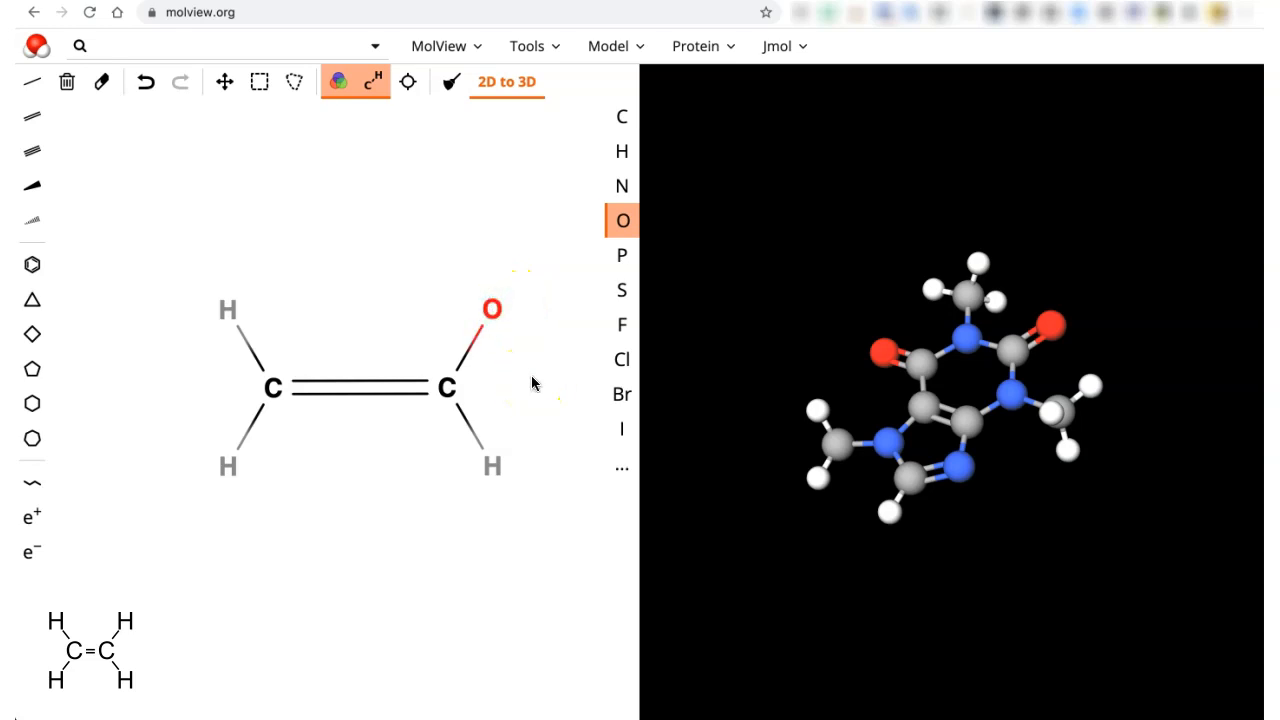
{"action": "left_click", "coordinate": [621, 151]}
{"action": "left_click", "coordinate": [494, 305]}
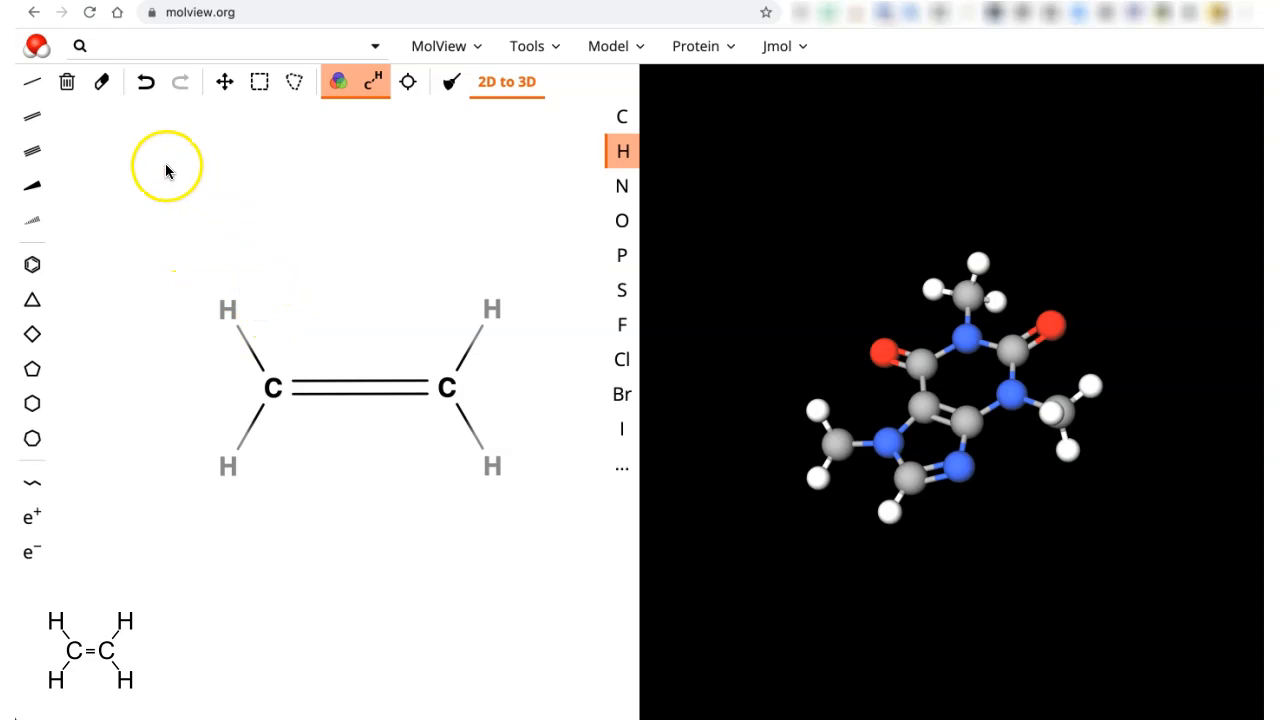
{"action": "left_click", "coordinate": [102, 81]}
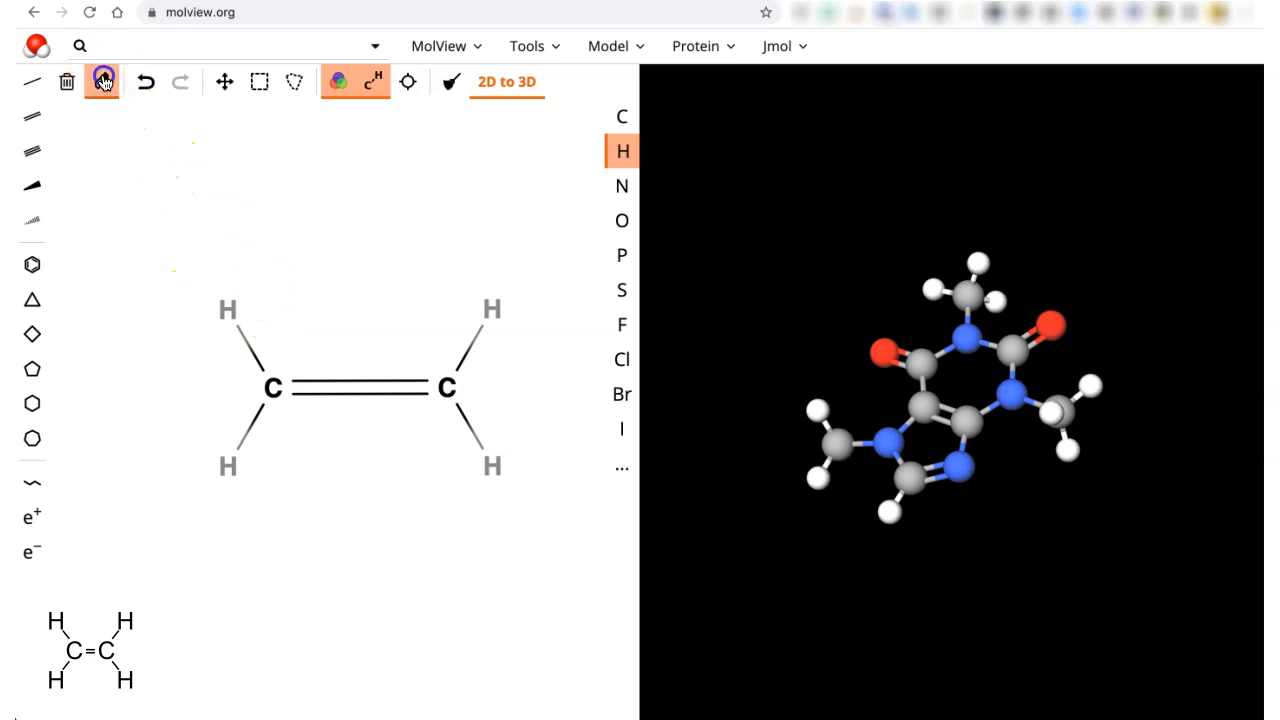
{"action": "left_click", "coordinate": [228, 307]}
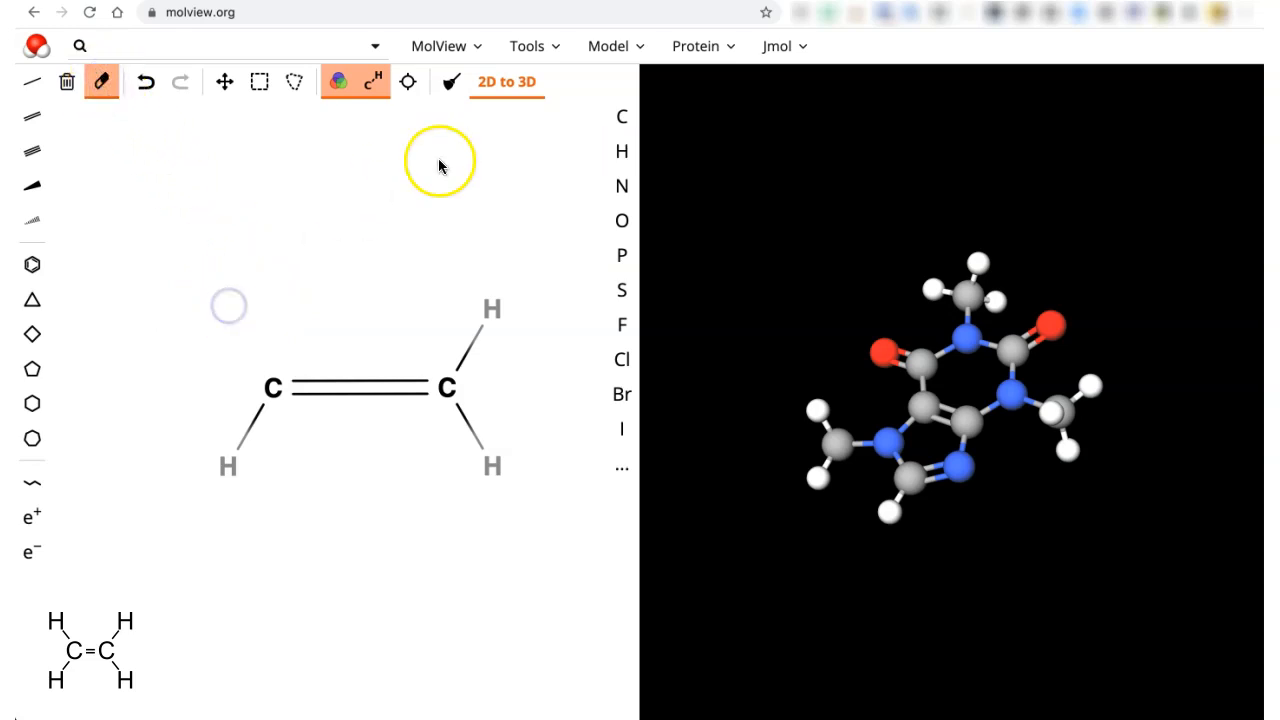
{"action": "left_click", "coordinate": [622, 151]}
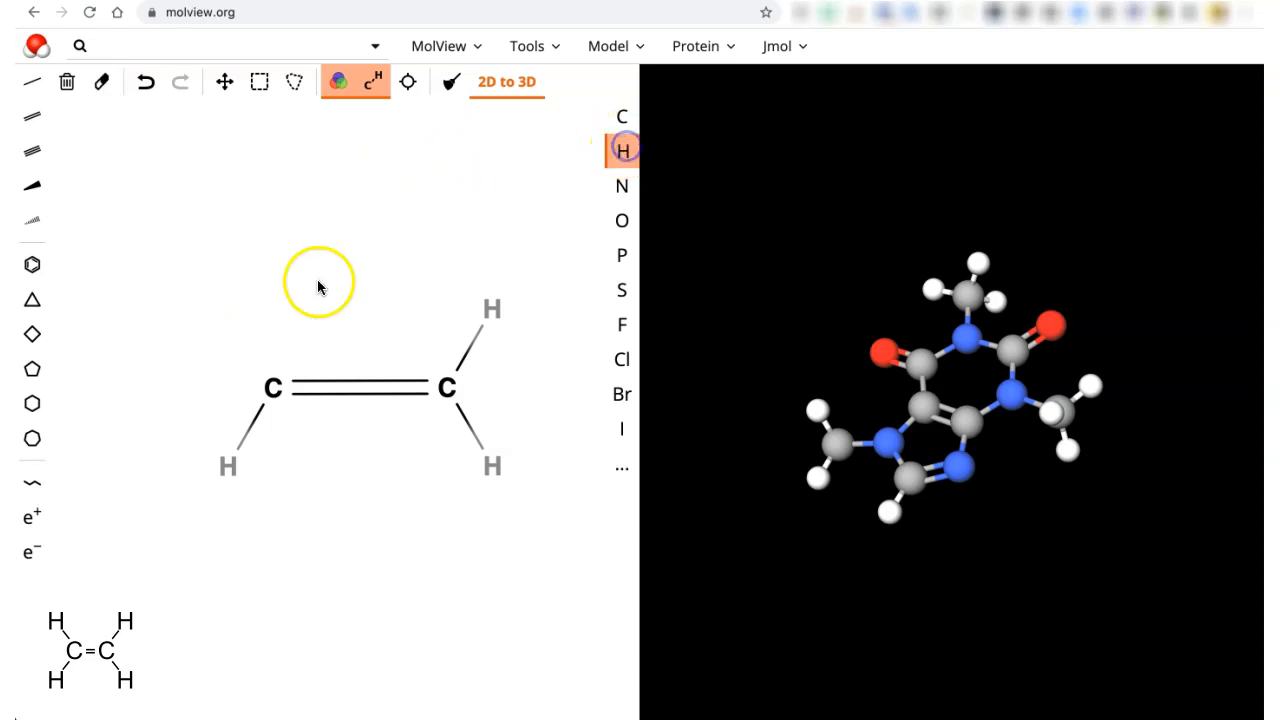
{"action": "left_click", "coordinate": [222, 303]}
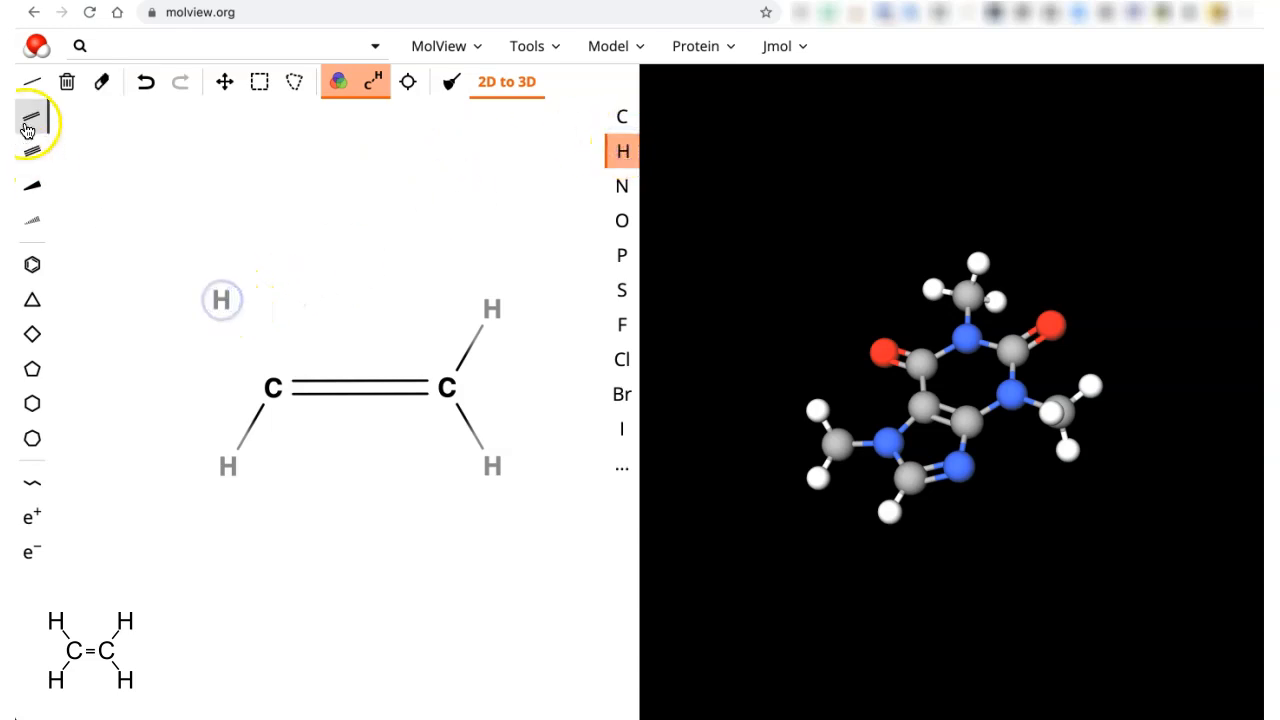
{"action": "left_click", "coordinate": [31, 81]}
{"action": "left_click_drag", "start_coordinate": [220, 300], "coordinate": [272, 386]}
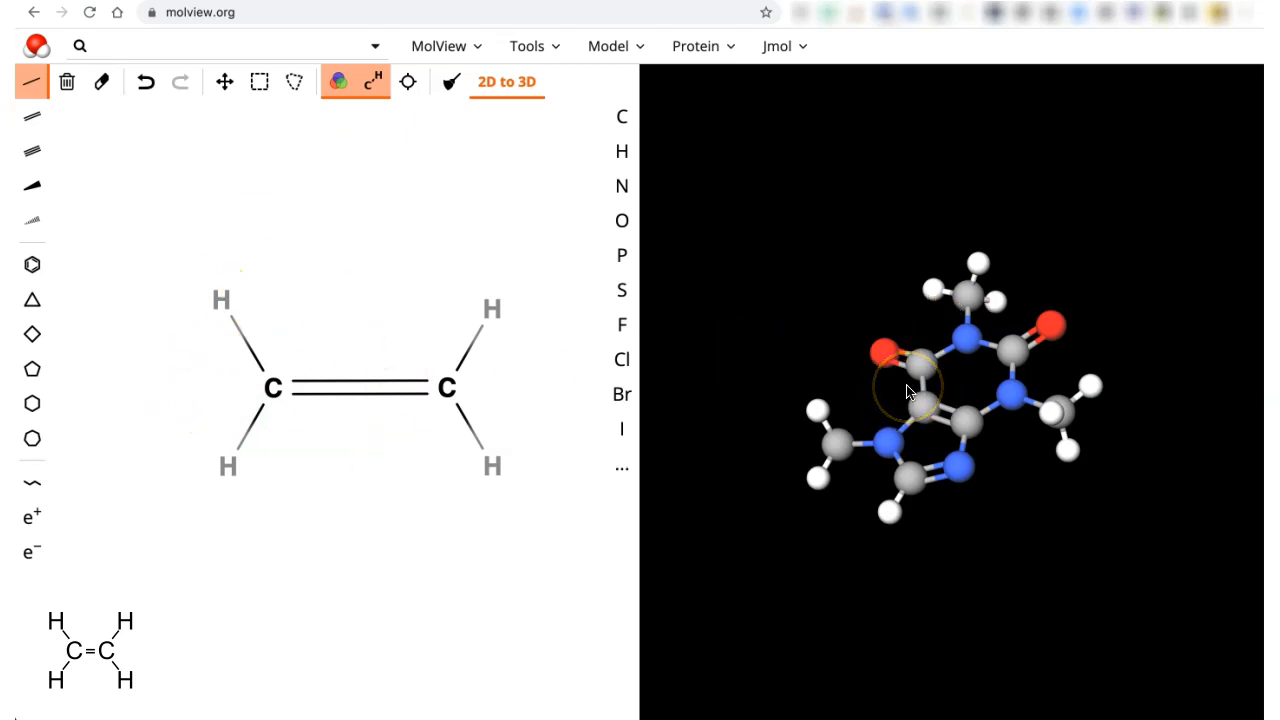
- Generate the ethene ball-and-stick model with 2D to 3D, then rotate and zoom it
{"action": "left_click", "coordinate": [502, 90]}
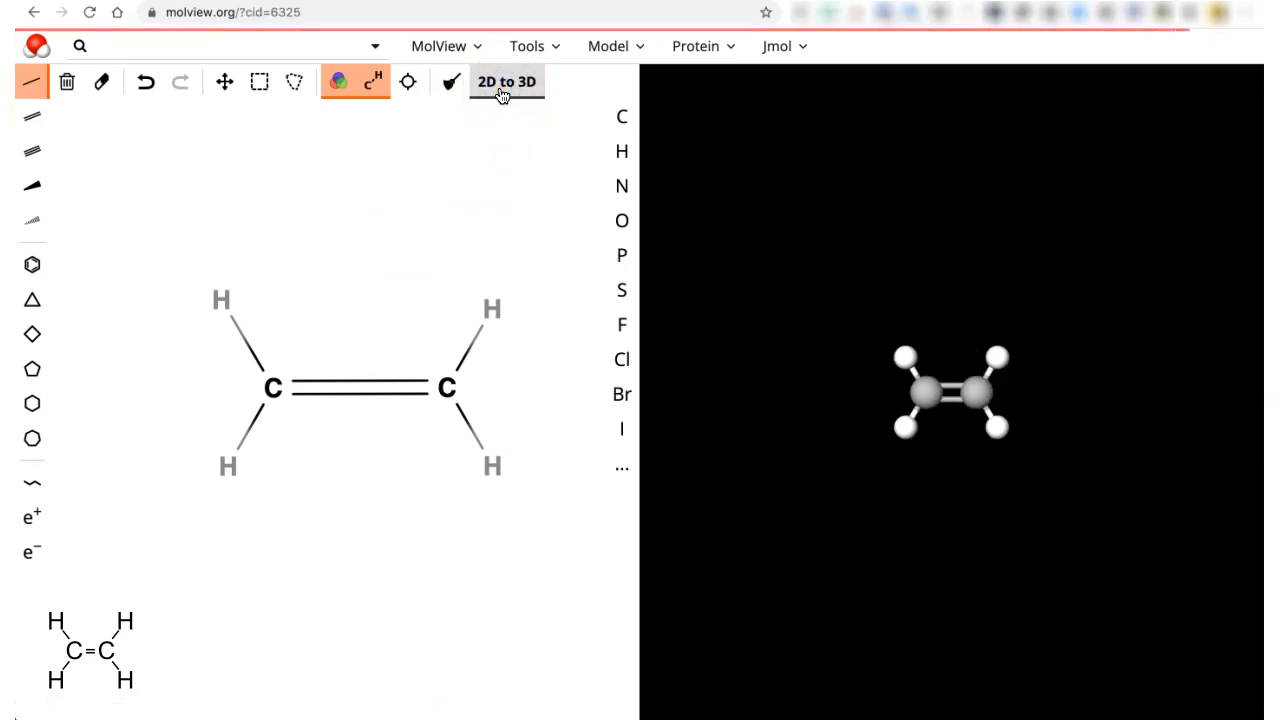
{"action": "left_click_drag", "start_coordinate": [949, 397], "coordinate": [930, 494]}
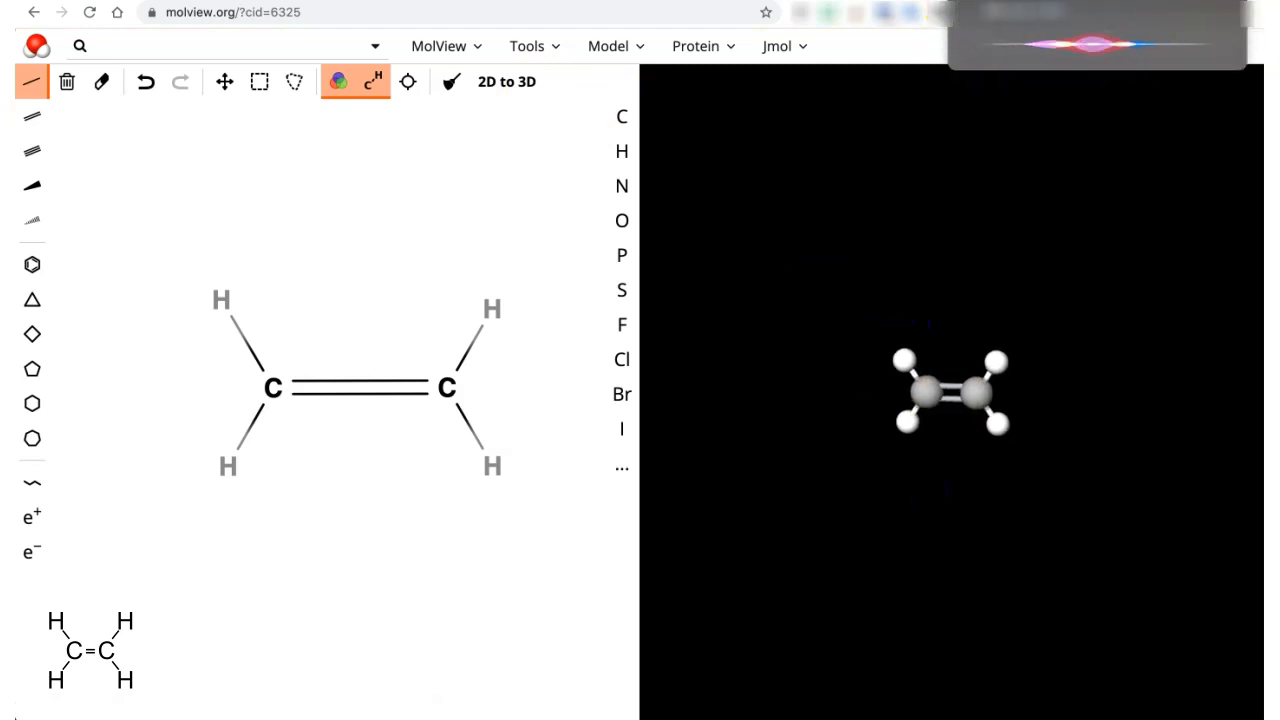
{"action": "left_click_drag", "start_coordinate": [928, 415], "coordinate": [920, 390]}
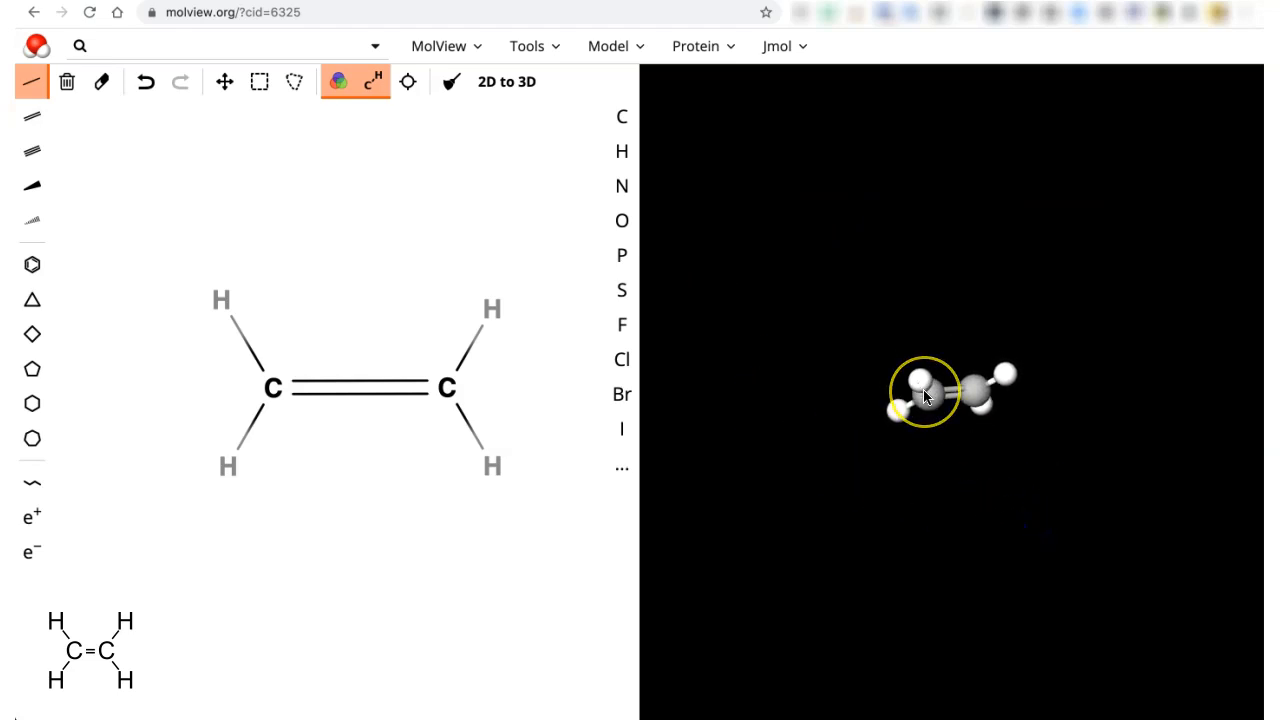
{"action": "scroll", "coordinate": [924, 396], "scroll_direction": "up", "scroll_amount": 10}
{"action": "scroll", "coordinate": [924, 396], "scroll_direction": "down", "scroll_amount": 5}
{"action": "scroll", "coordinate": [924, 396], "scroll_direction": "up", "scroll_amount": 5}
{"action": "scroll", "coordinate": [924, 396], "scroll_direction": "down", "scroll_amount": 10}
{"action": "left_click_drag", "start_coordinate": [878, 366], "coordinate": [991, 531]}
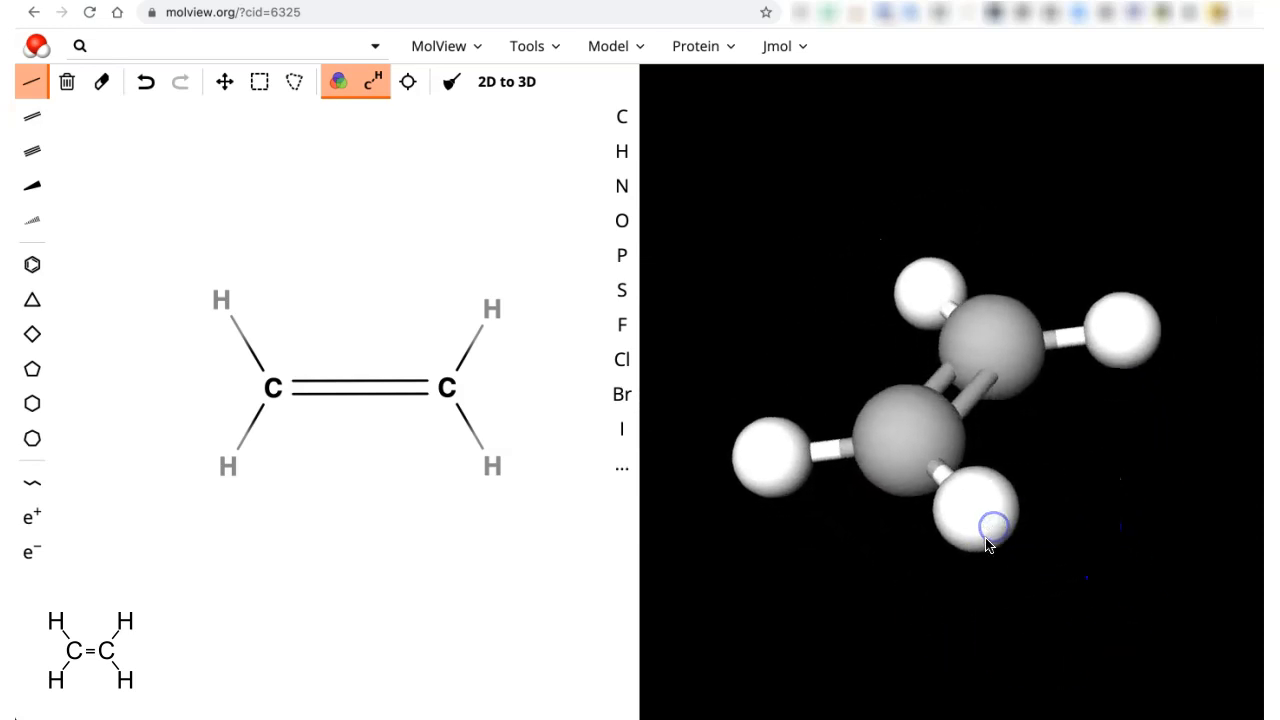
{"action": "left_click", "coordinate": [464, 56]}
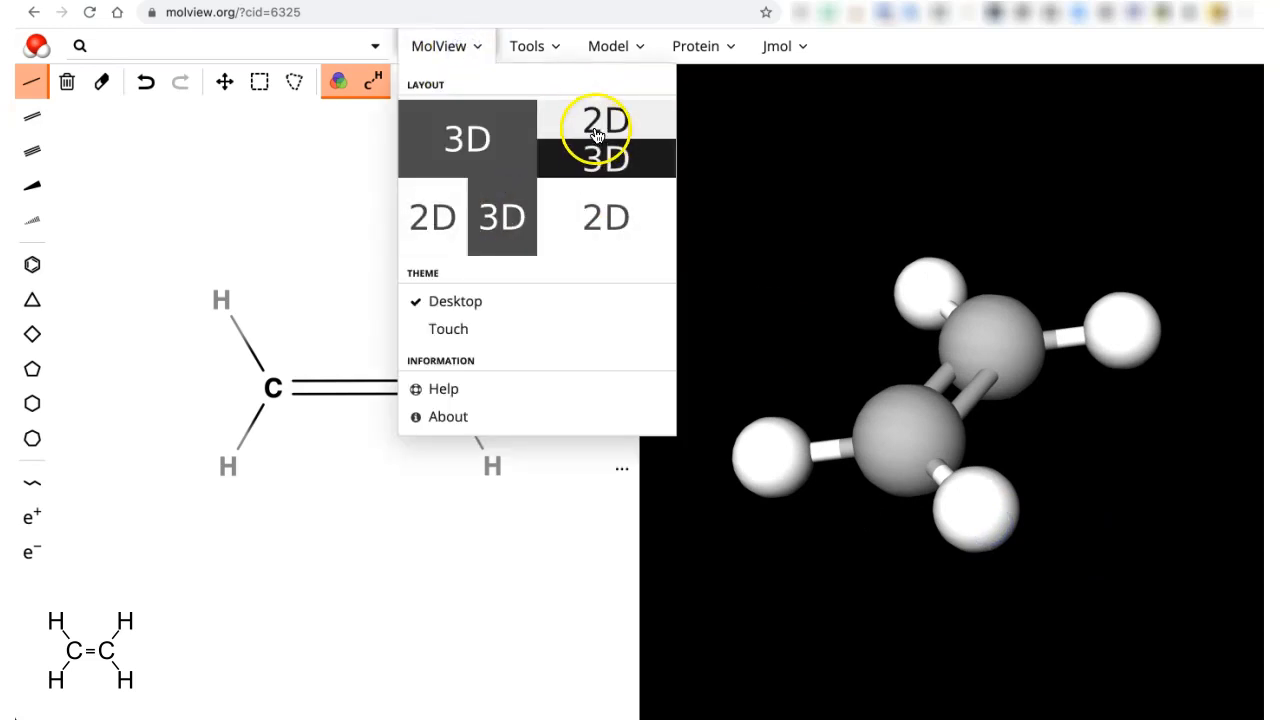
{"action": "left_click", "coordinate": [609, 228]}
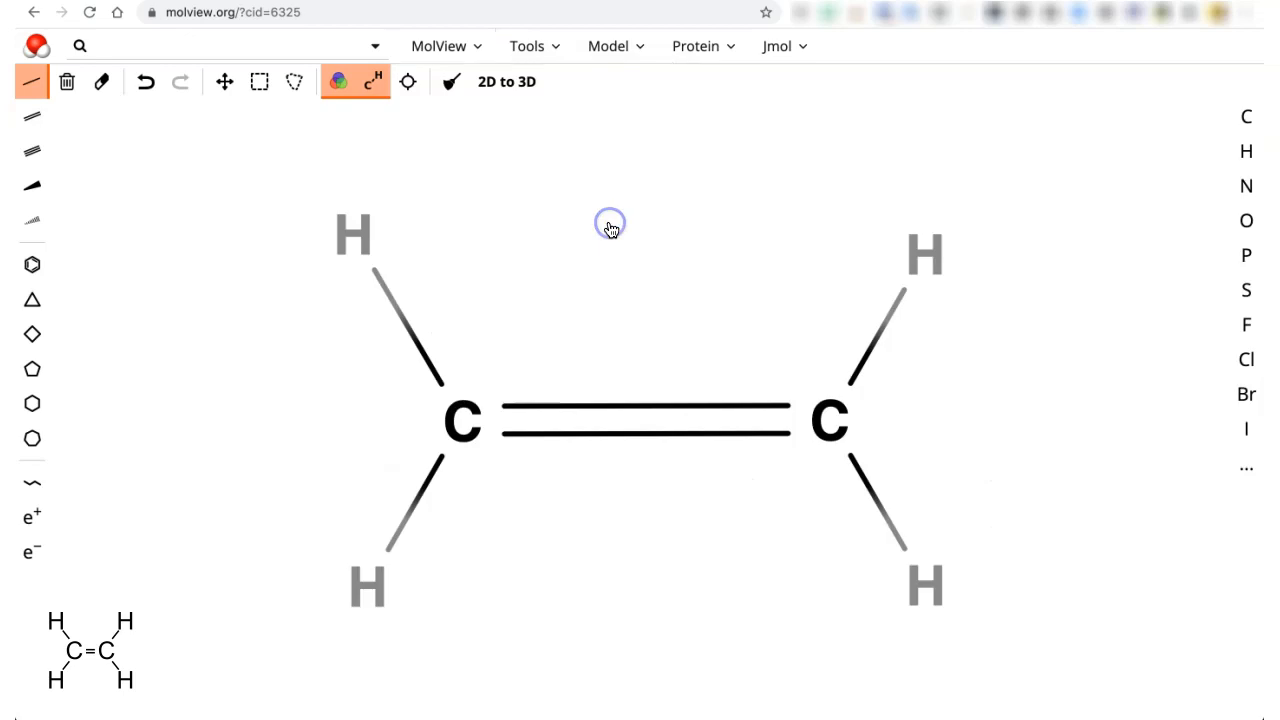
{"action": "left_click", "coordinate": [438, 45]}
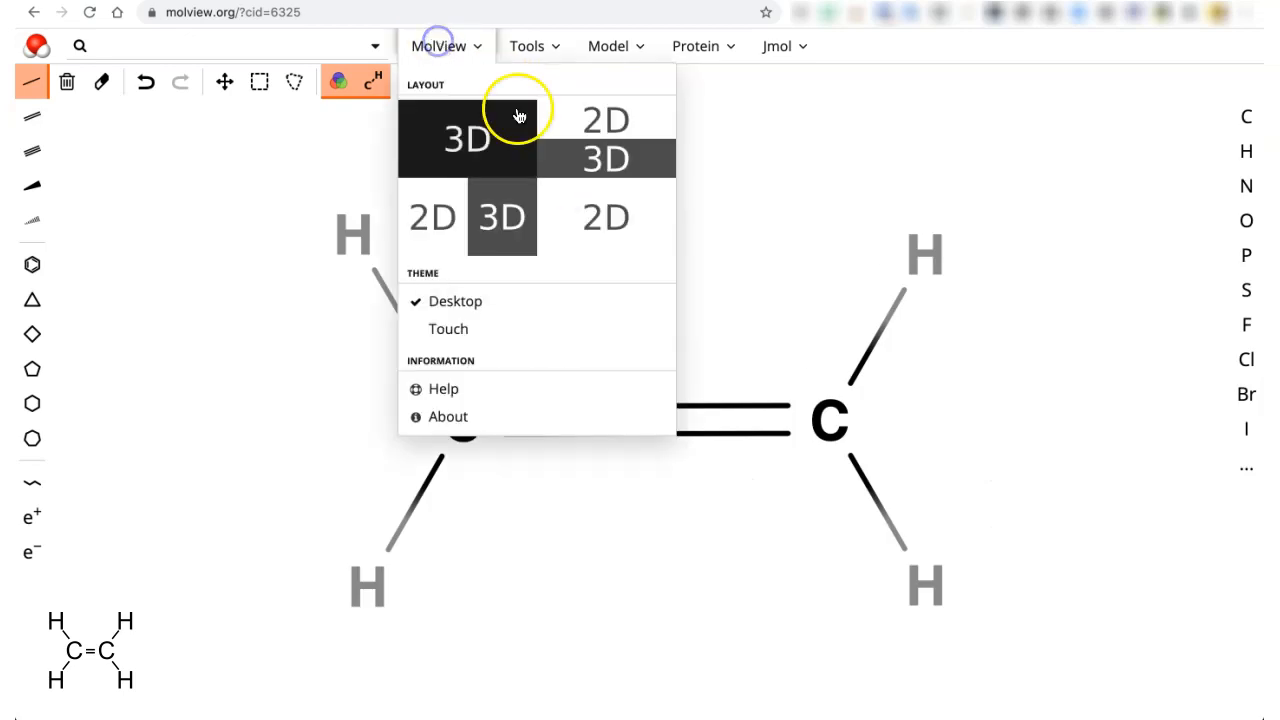
{"action": "left_click", "coordinate": [451, 136]}
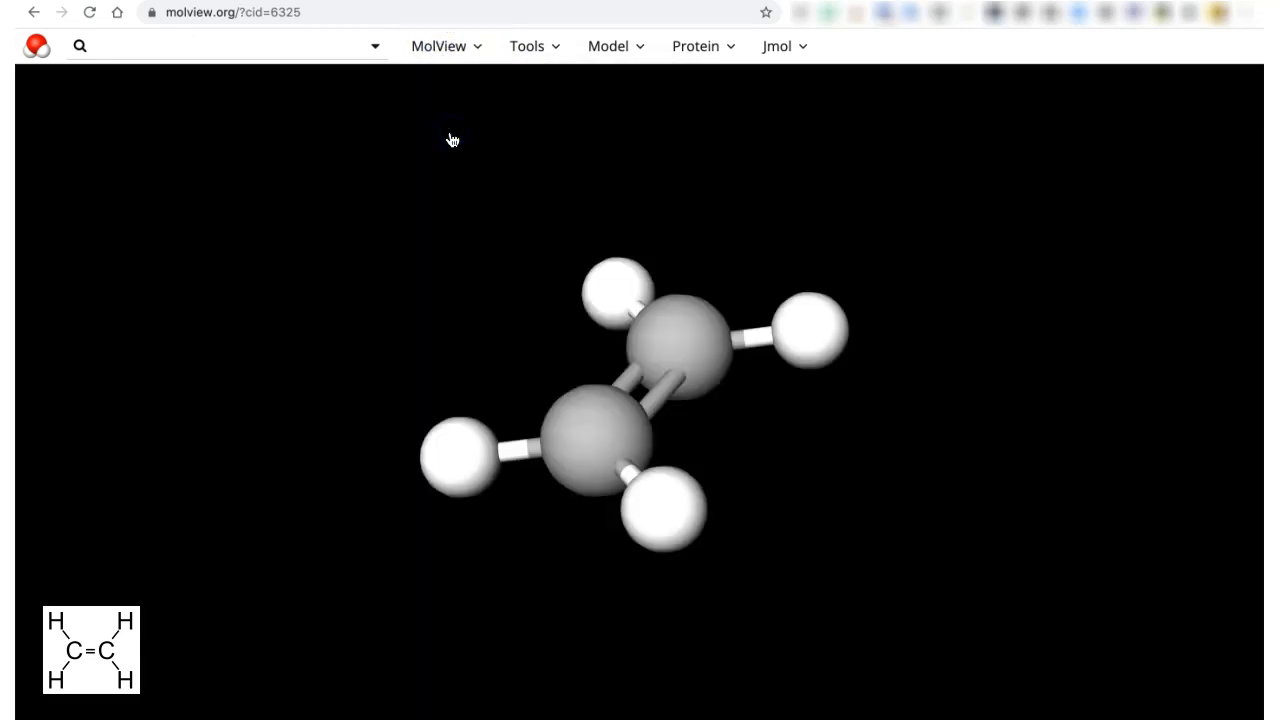
{"action": "left_click_drag", "start_coordinate": [594, 454], "coordinate": [600, 366]}
{"action": "left_click", "coordinate": [431, 47]}
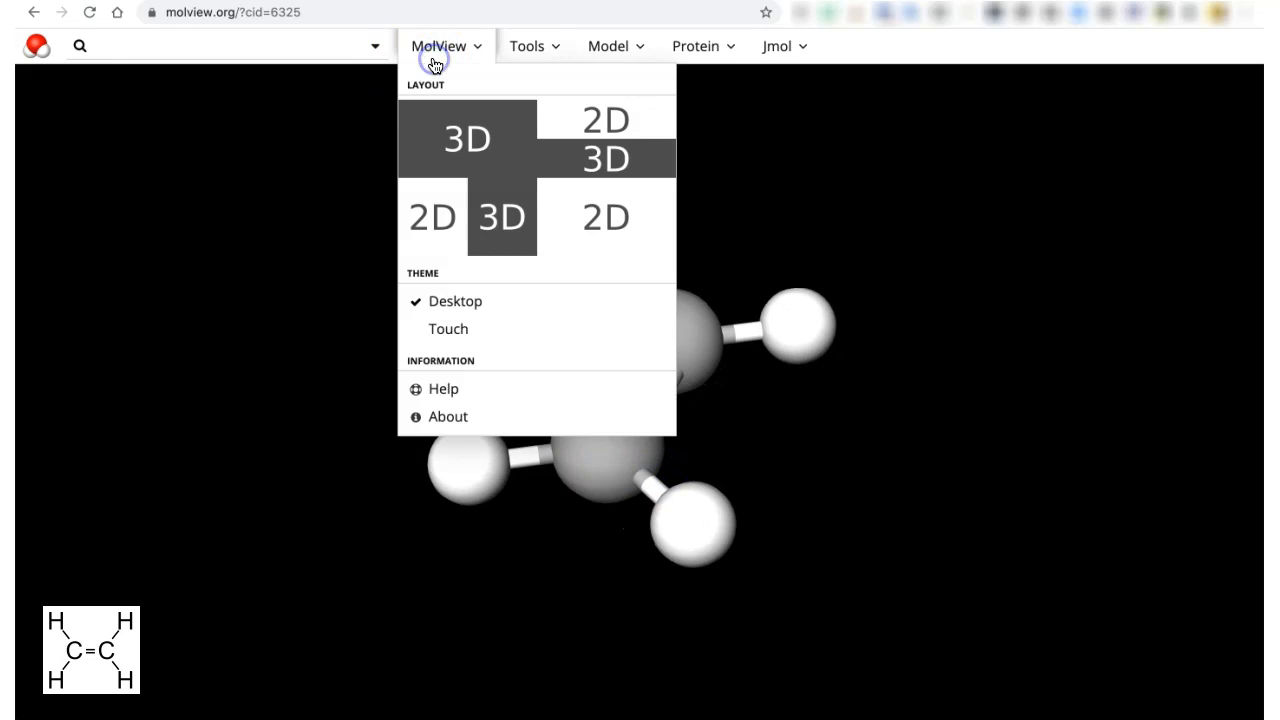
{"action": "left_click", "coordinate": [466, 223]}
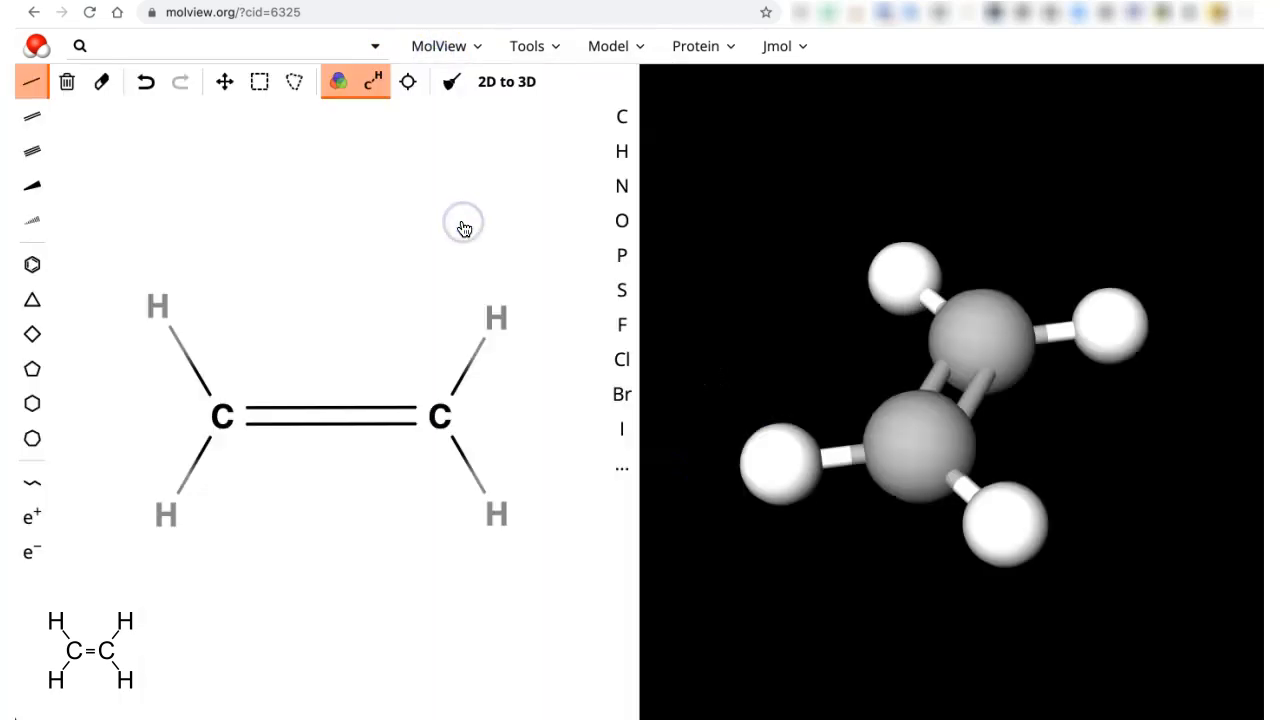
{"action": "left_click", "coordinate": [457, 38]}
{"action": "mouse_move", "coordinate": [527, 46]}
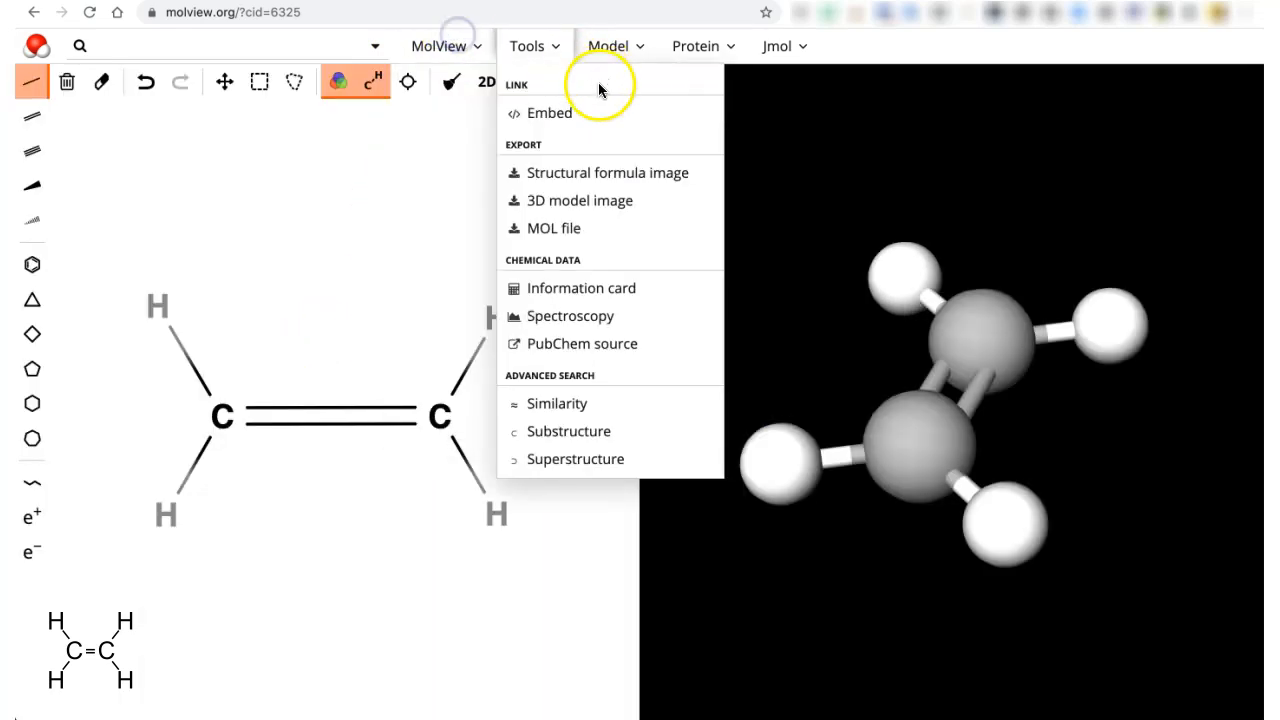
{"action": "mouse_move", "coordinate": [472, 36]}
{"action": "left_click", "coordinate": [601, 125]}
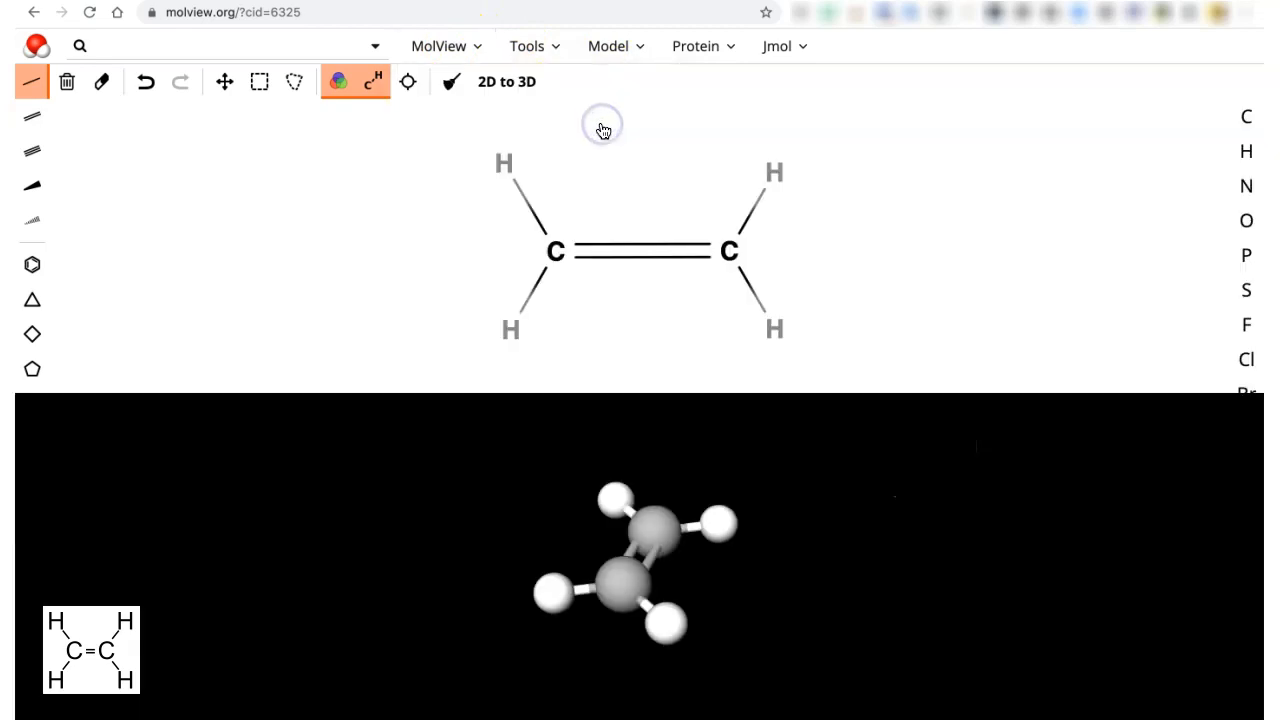
{"action": "left_click", "coordinate": [451, 46]}
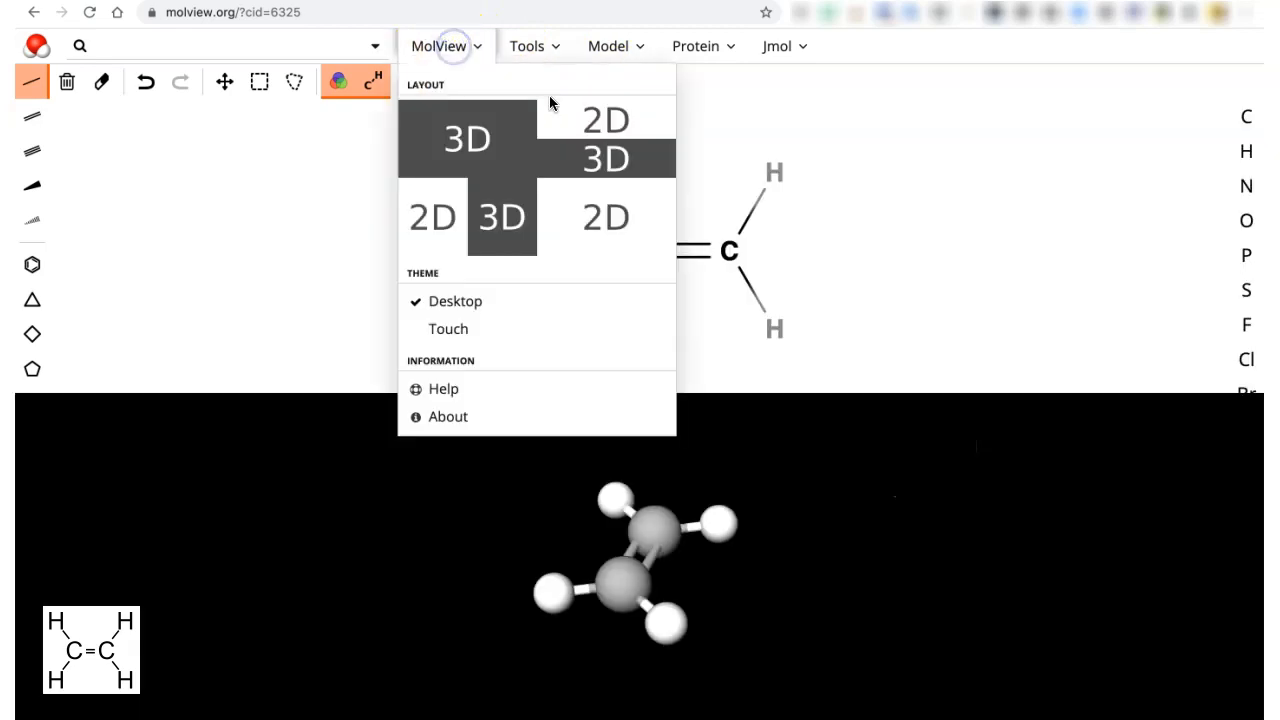
{"action": "left_click", "coordinate": [466, 220]}
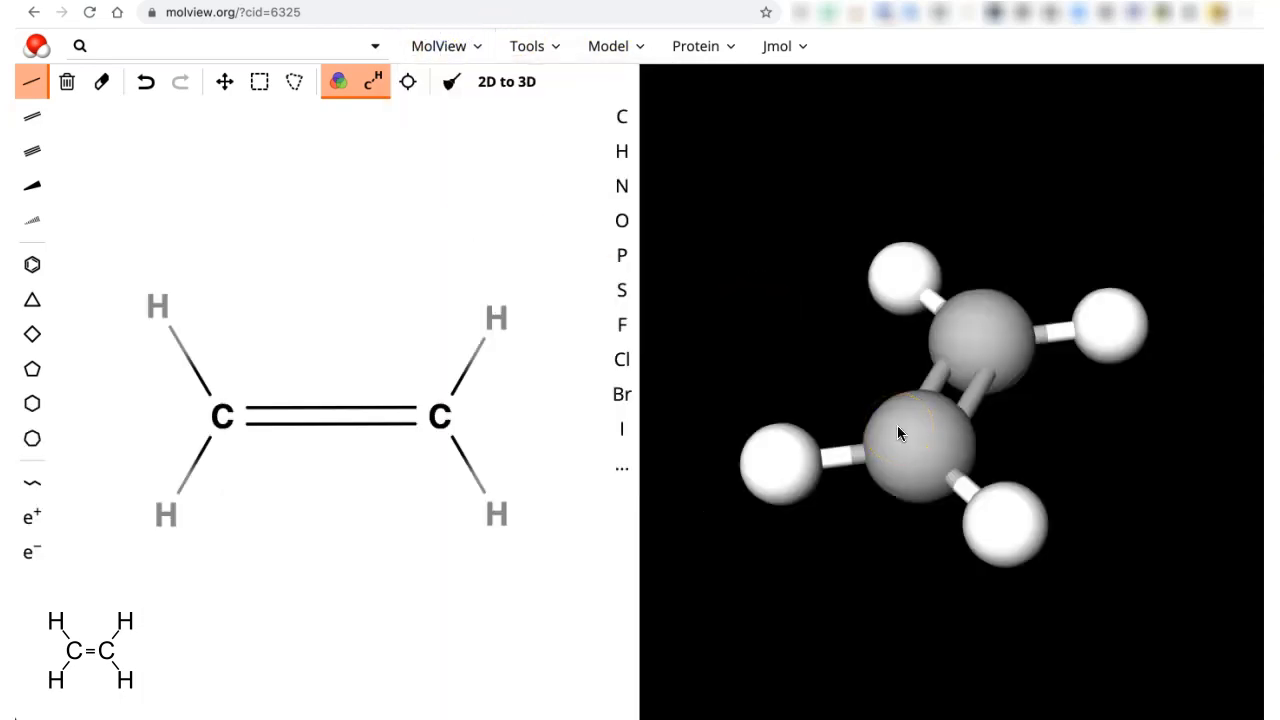
{"action": "left_click_drag", "start_coordinate": [897, 432], "coordinate": [789, 157]}
{"action": "left_click", "coordinate": [912, 352]}
{"action": "left_click_drag", "start_coordinate": [912, 352], "coordinate": [988, 577]}
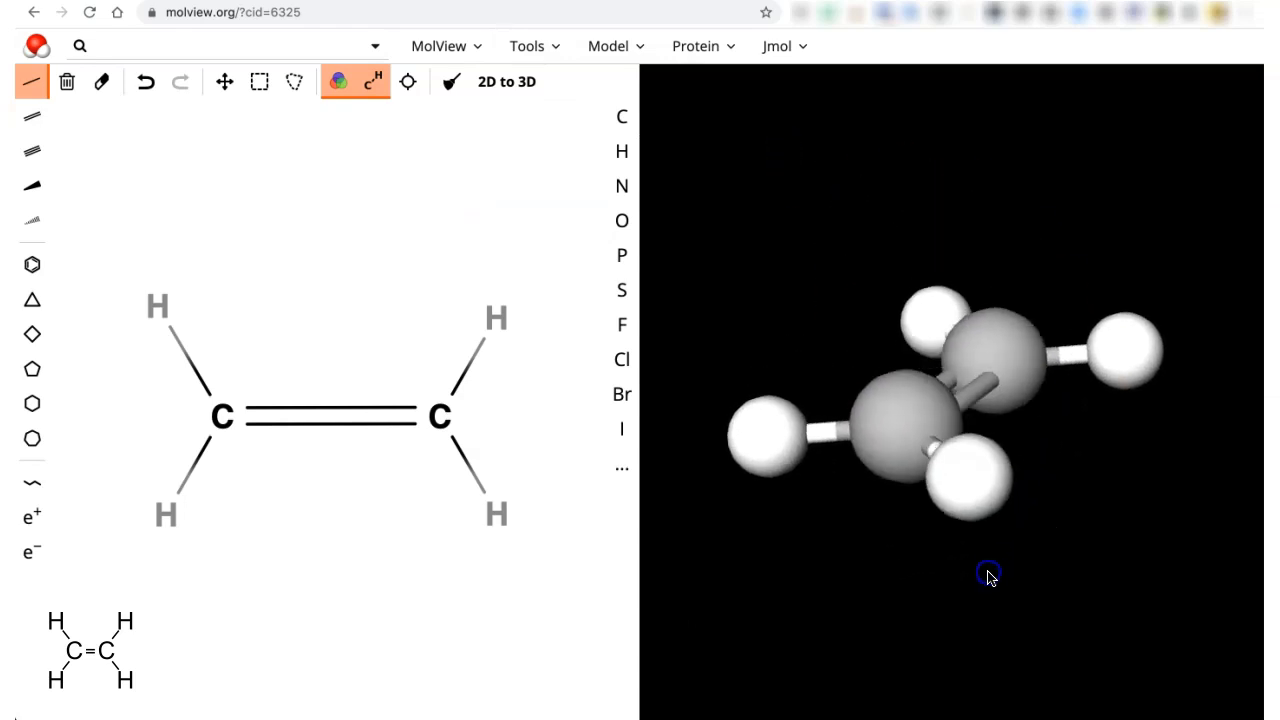
{"action": "left_click_drag", "start_coordinate": [881, 453], "coordinate": [1055, 660]}
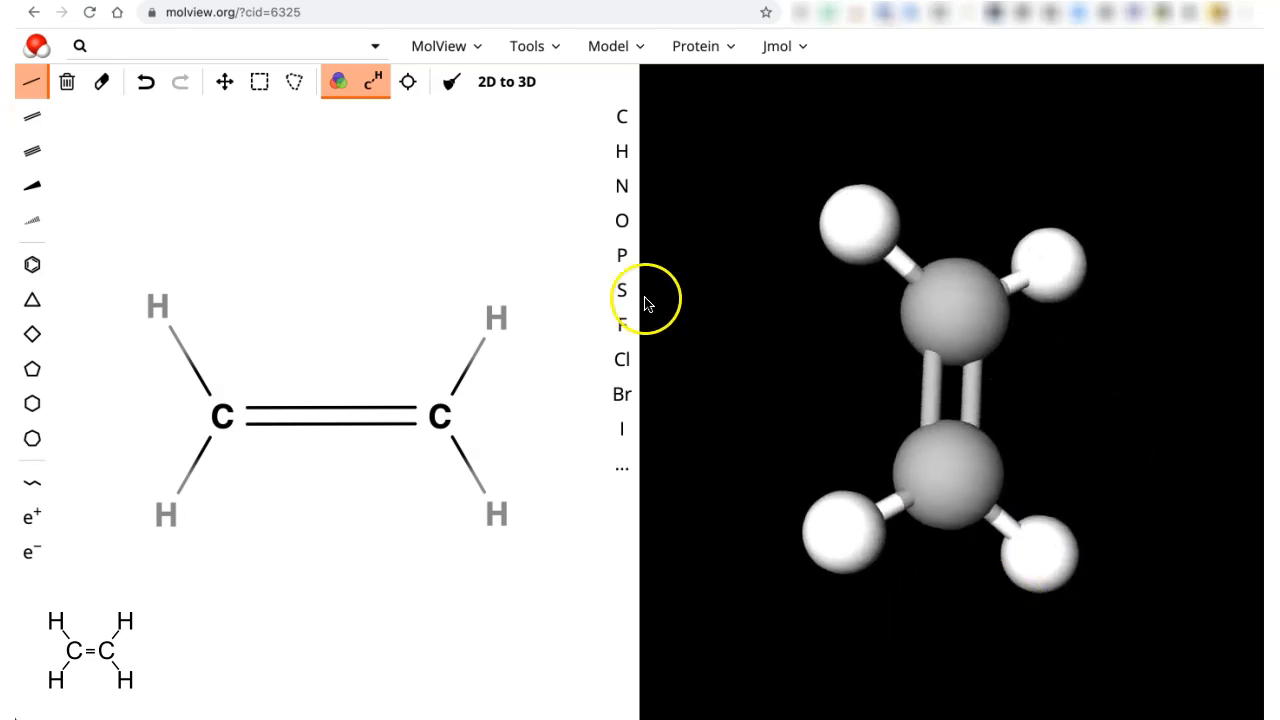
- Clear the ethene sketch, draw a centred pentagon ring, and make its top atom oxygen
{"action": "left_click", "coordinate": [67, 82]}
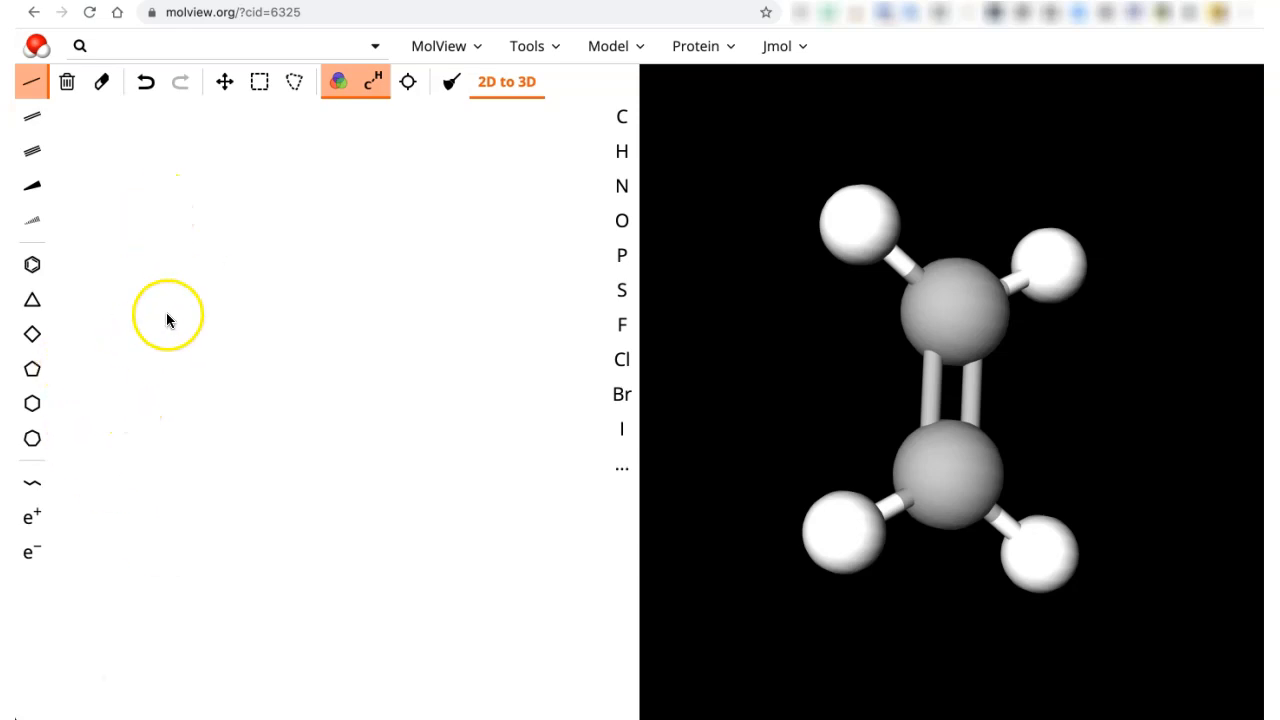
{"action": "left_click", "coordinate": [40, 378]}
{"action": "left_click", "coordinate": [251, 318]}
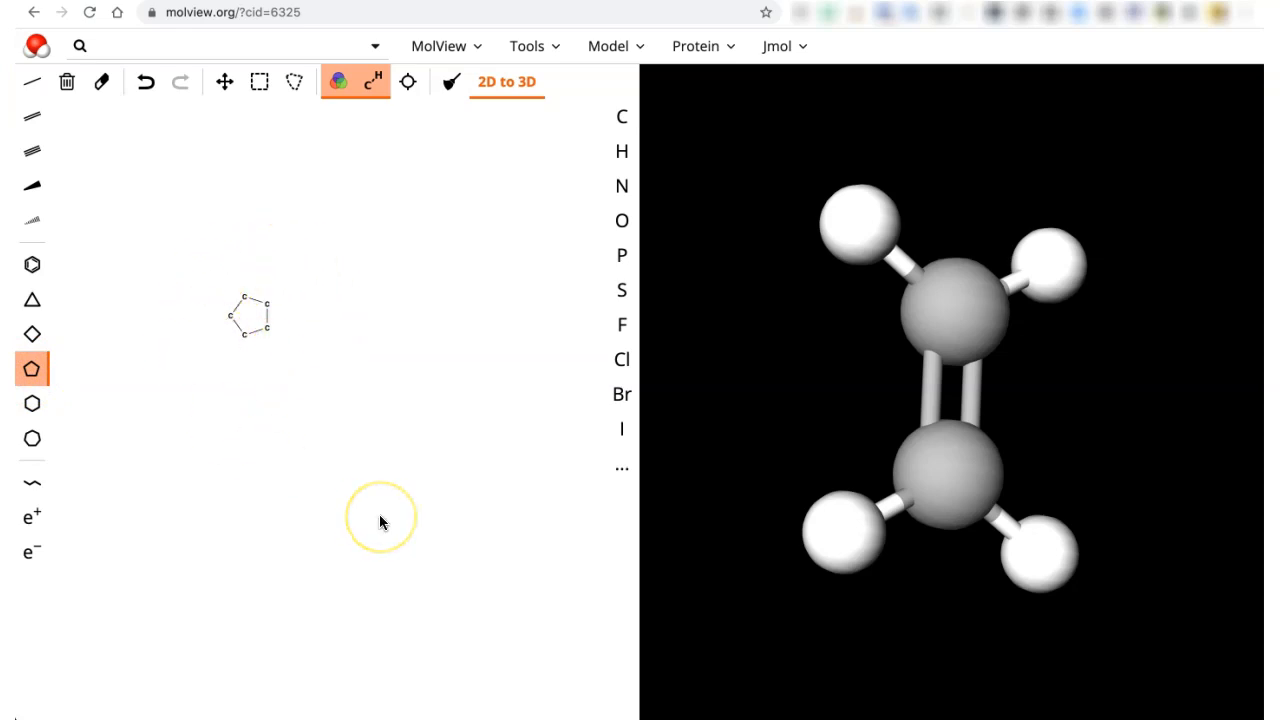
{"action": "left_click", "coordinate": [408, 82]}
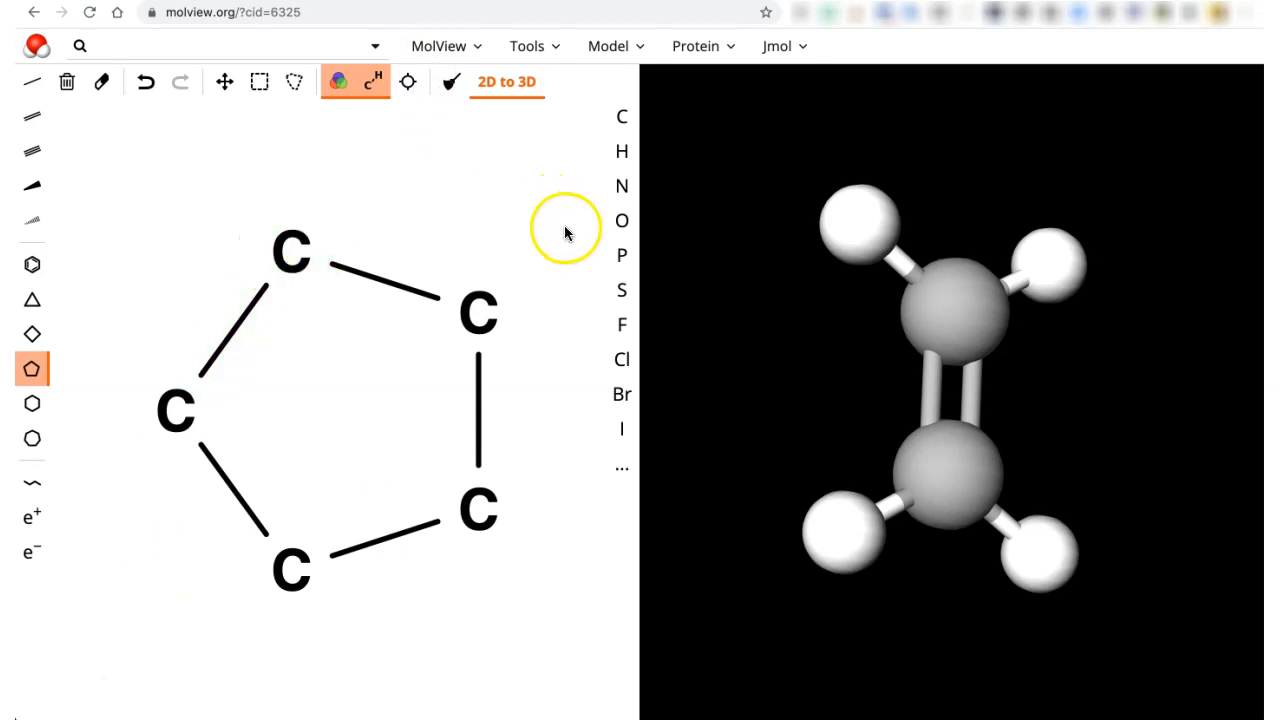
{"action": "left_click", "coordinate": [622, 220]}
{"action": "left_click", "coordinate": [291, 252]}
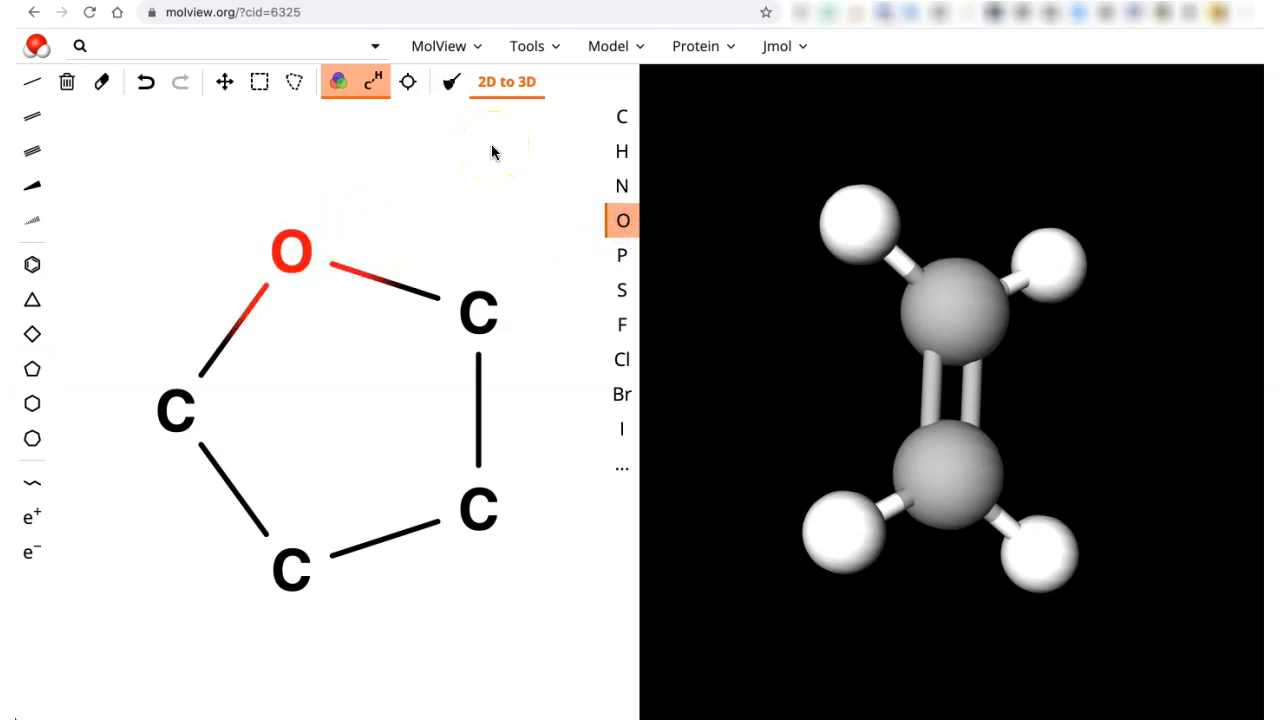